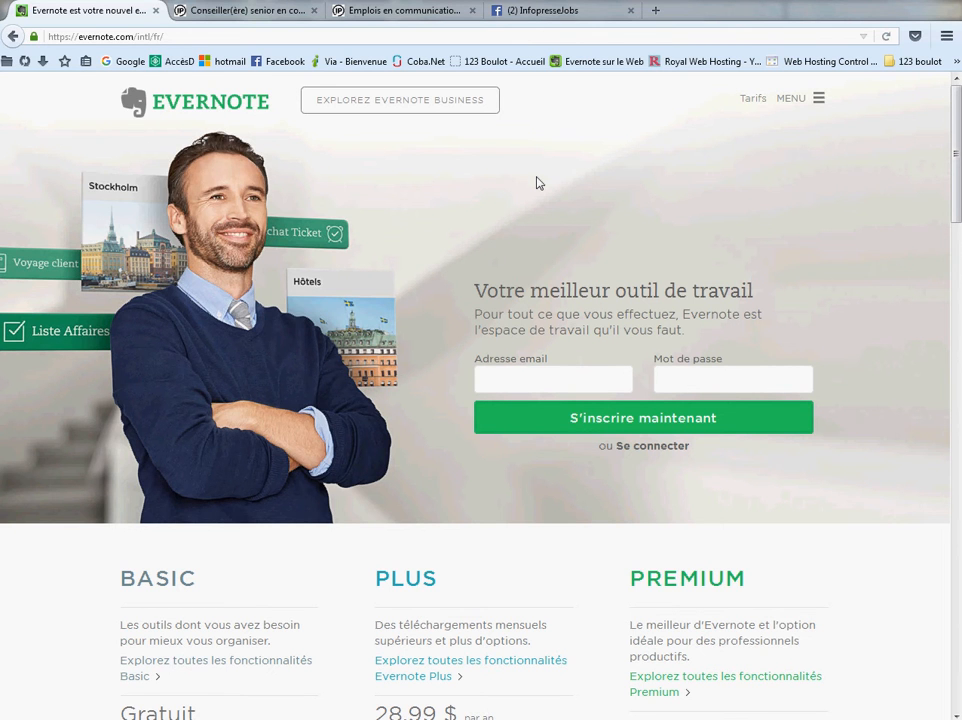
# Look over the Basic, Plus and Premium plans on the Evernote home page and sign in to the existing account
pyautogui.scroll(-2, 537, 182)
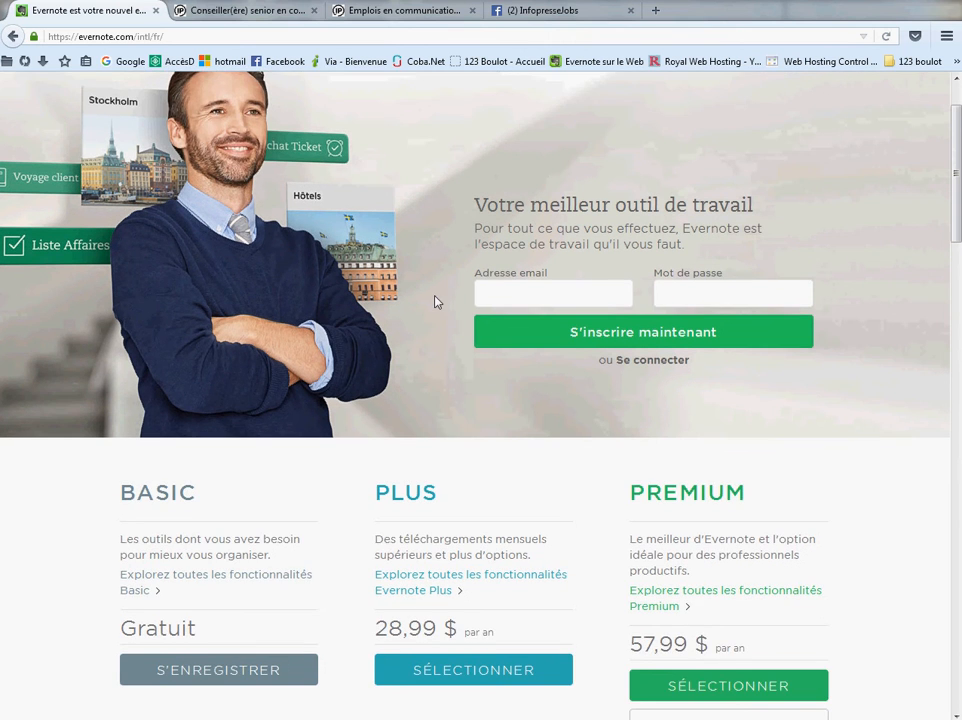
pyautogui.scroll(-2, 435, 301)
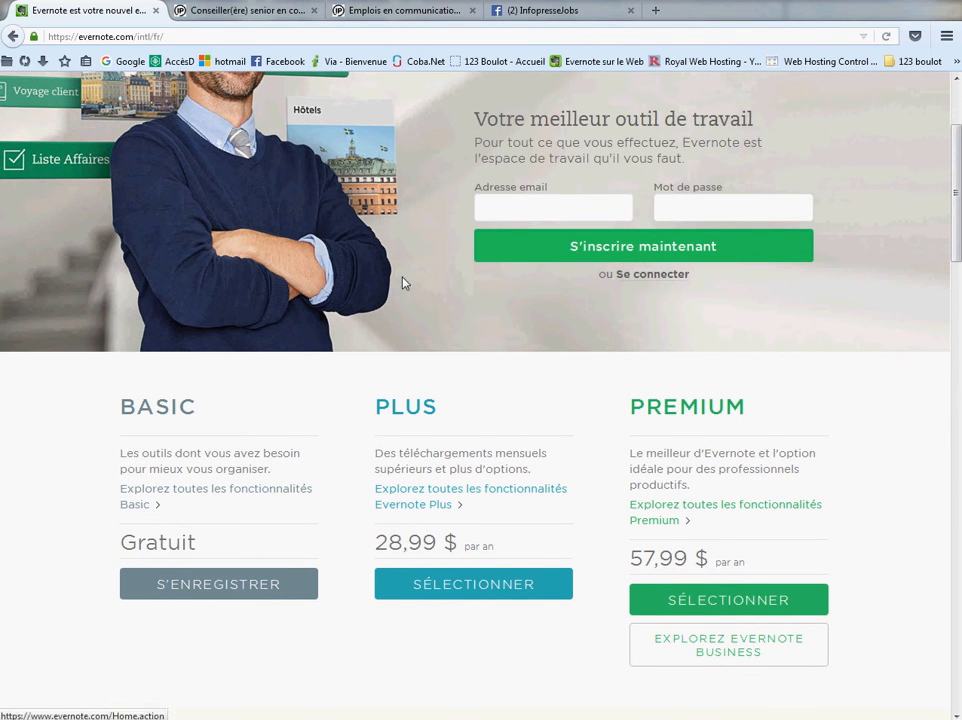
pyautogui.scroll(4, 404, 327)
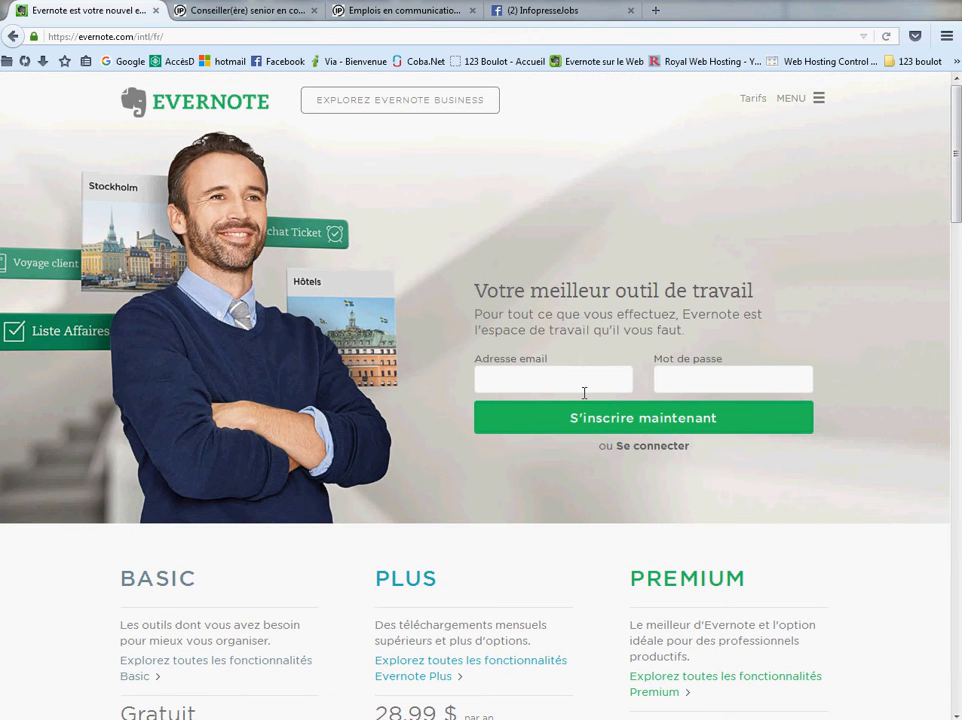
pyautogui.scroll(-4, 398, 404)
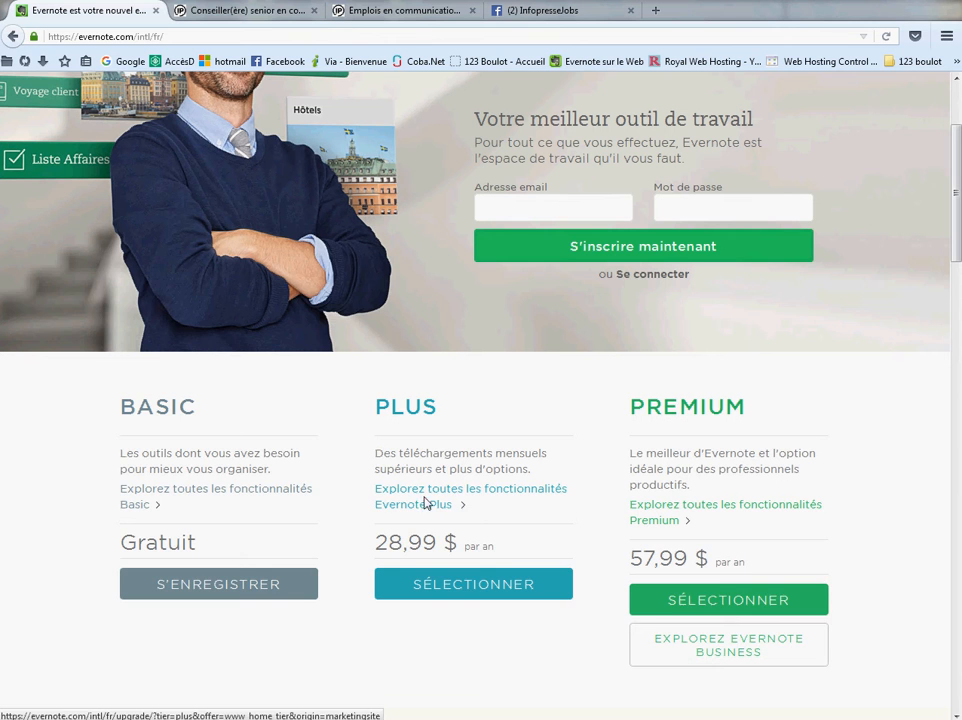
pyautogui.scroll(3, 430, 312)
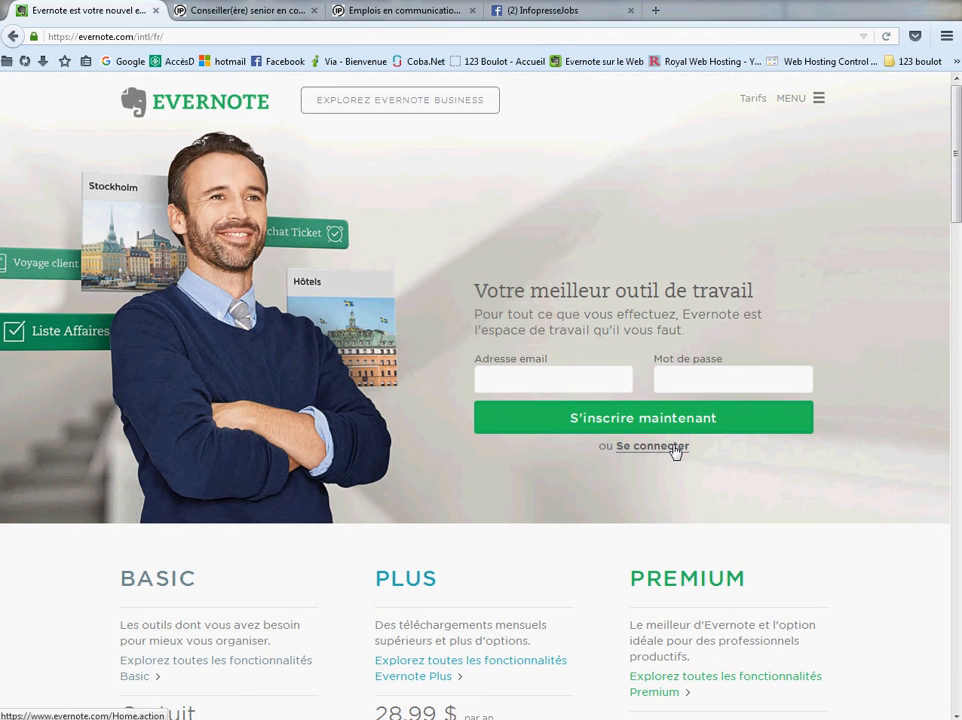
pyautogui.click(675, 447)
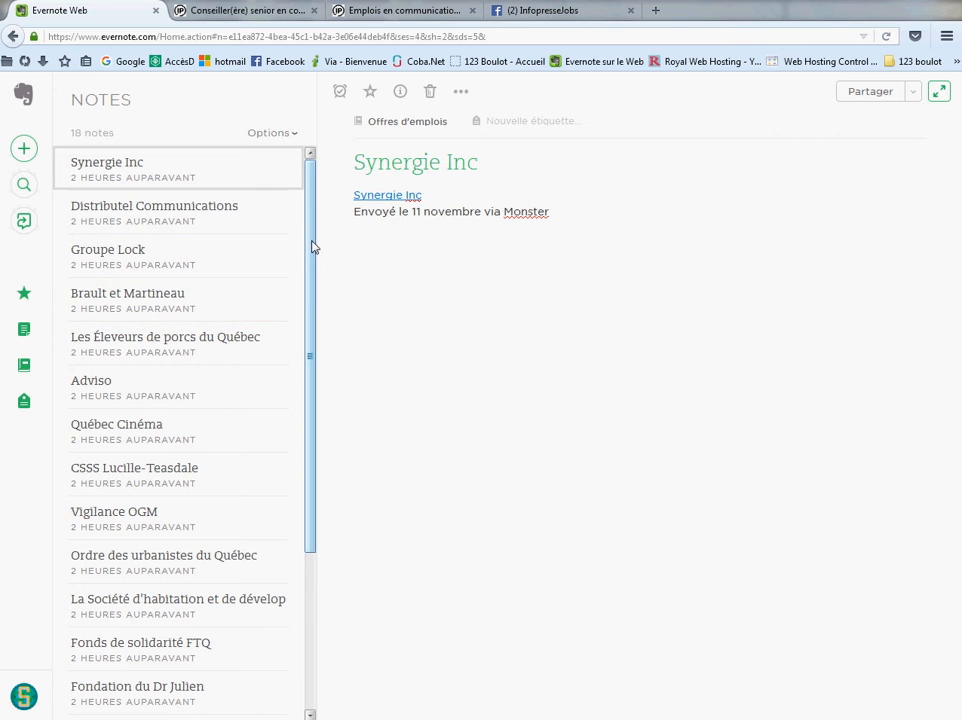
# Create a note in Offres d'emplois titled "Fondation de l'Hôpital Maisonneuve-Rosemont", copying the employer's name from the InfoPresse Jobs posting
pyautogui.moveTo(313, 256); pyautogui.dragTo(313, 210)
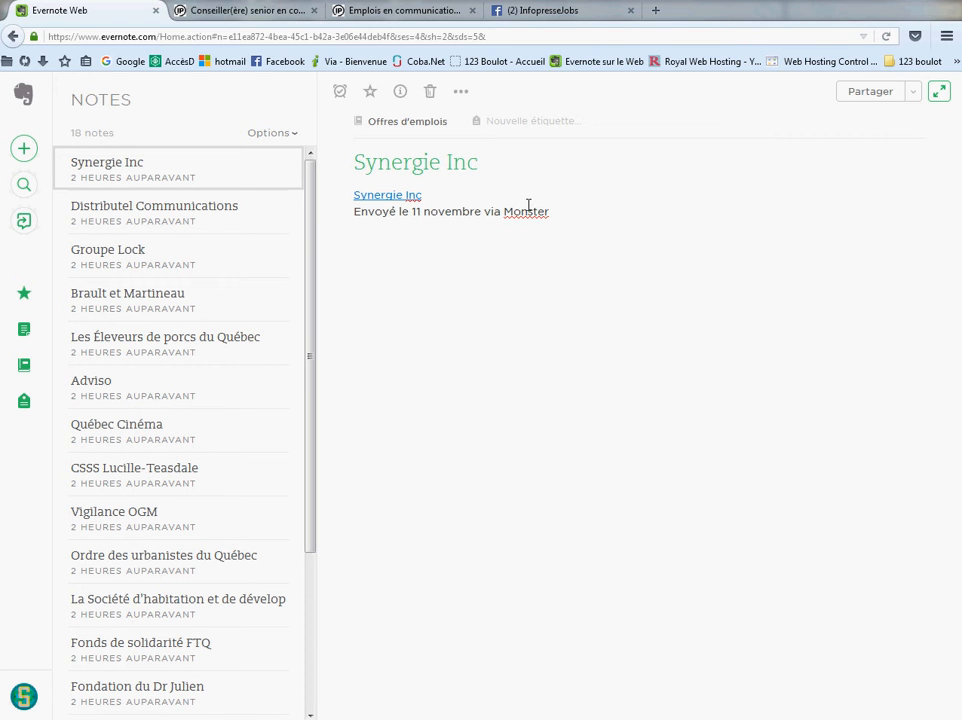
pyautogui.click(23, 150)
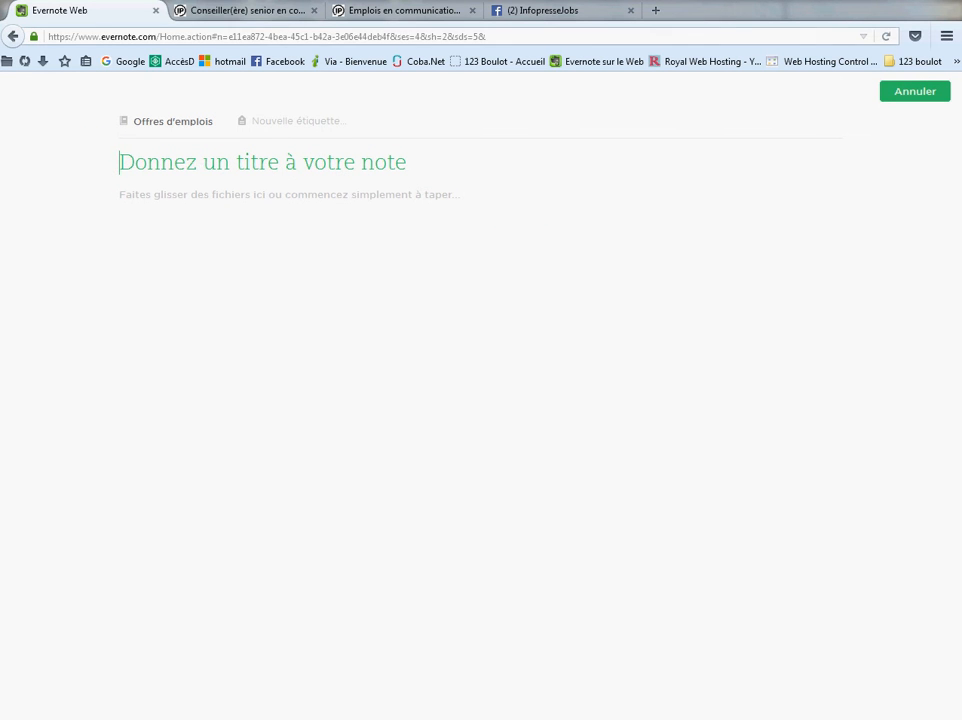
pyautogui.click(273, 12)
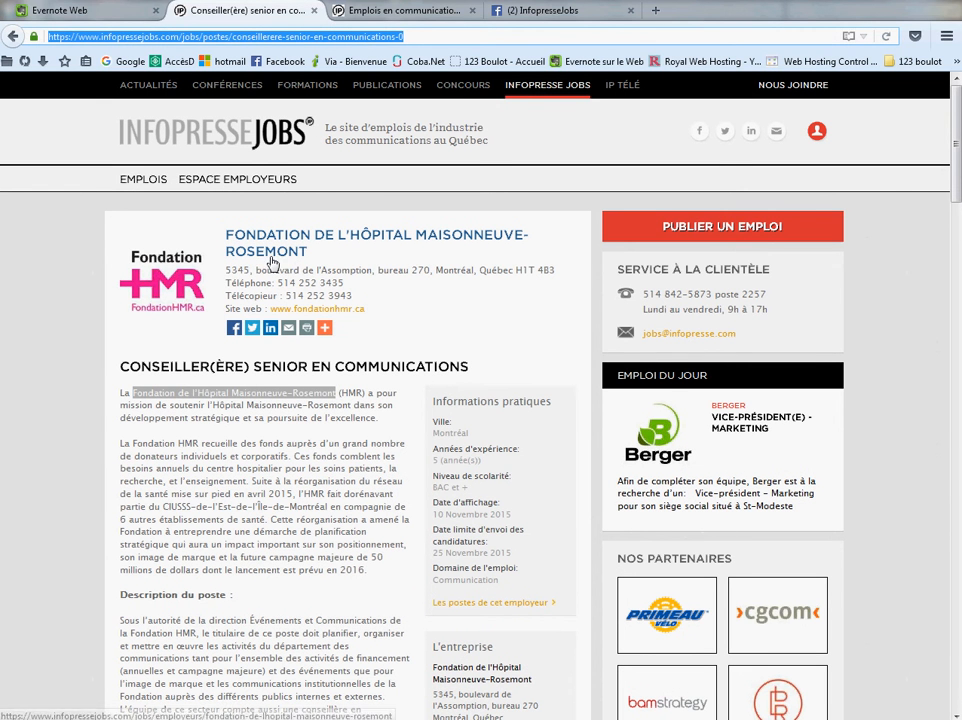
pyautogui.click(160, 393)
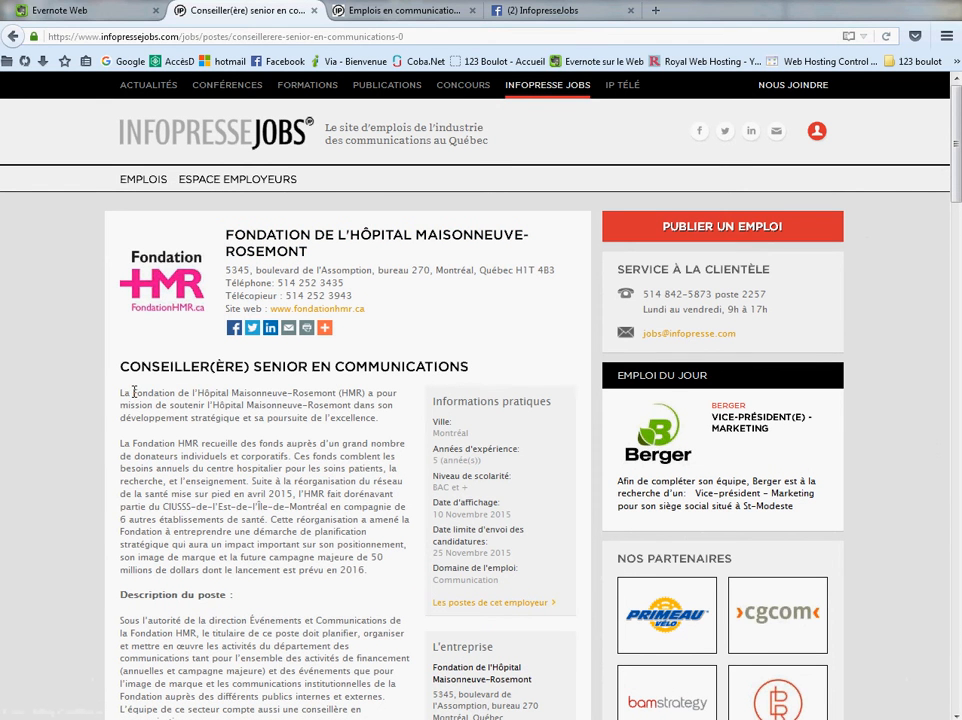
pyautogui.moveTo(131, 392); pyautogui.dragTo(336, 392)
pyautogui.hotkey('ctrl', 'c')
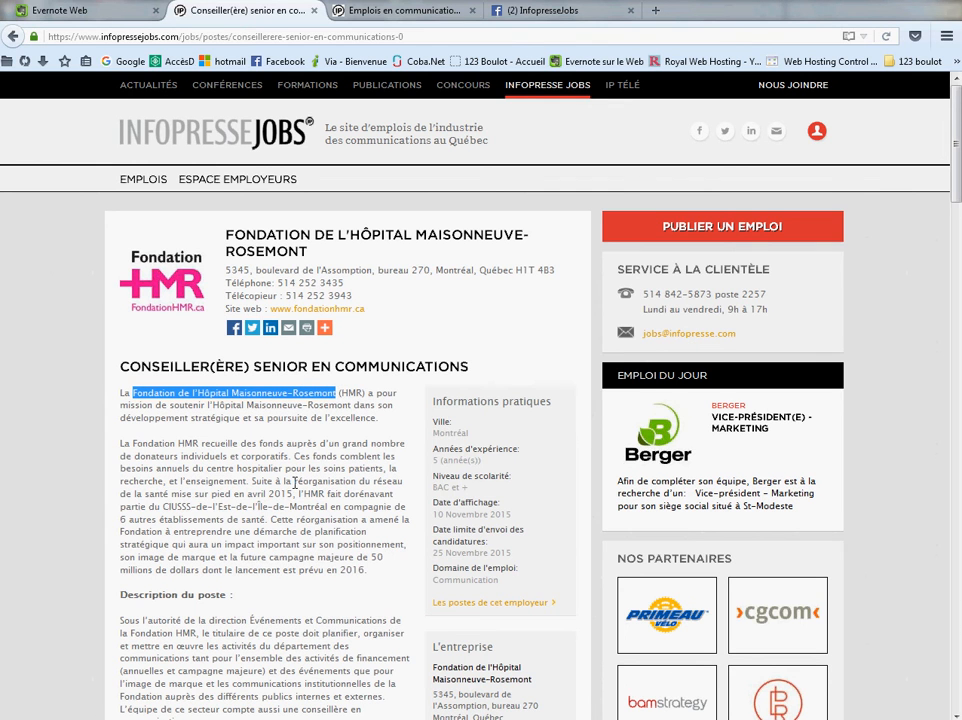
pyautogui.click(112, 13)
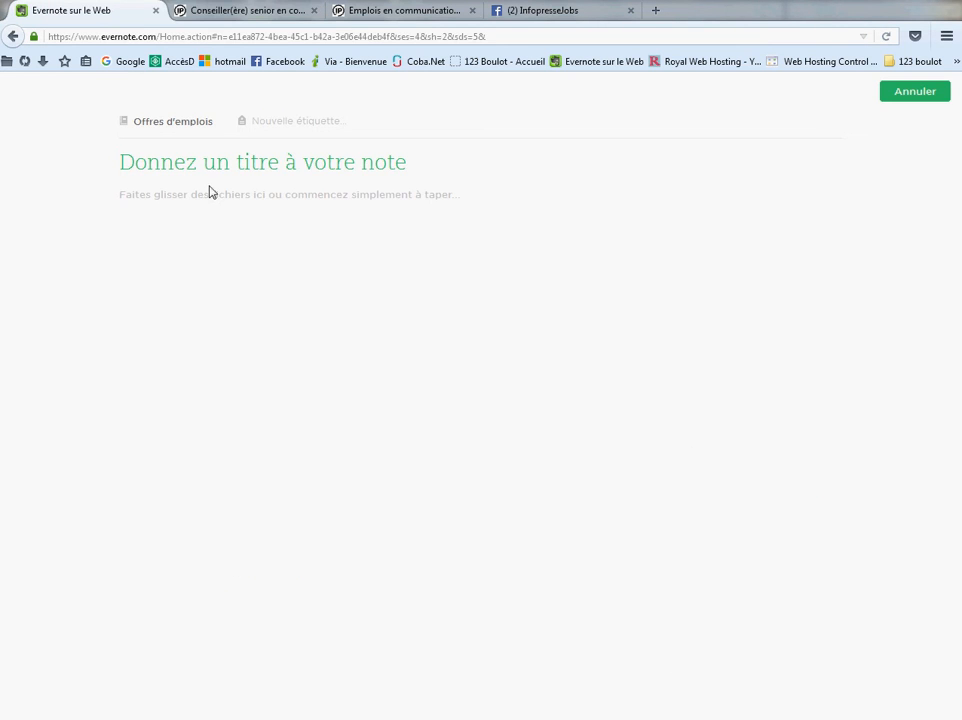
pyautogui.click(178, 162)
pyautogui.hotkey('ctrl', 'v')
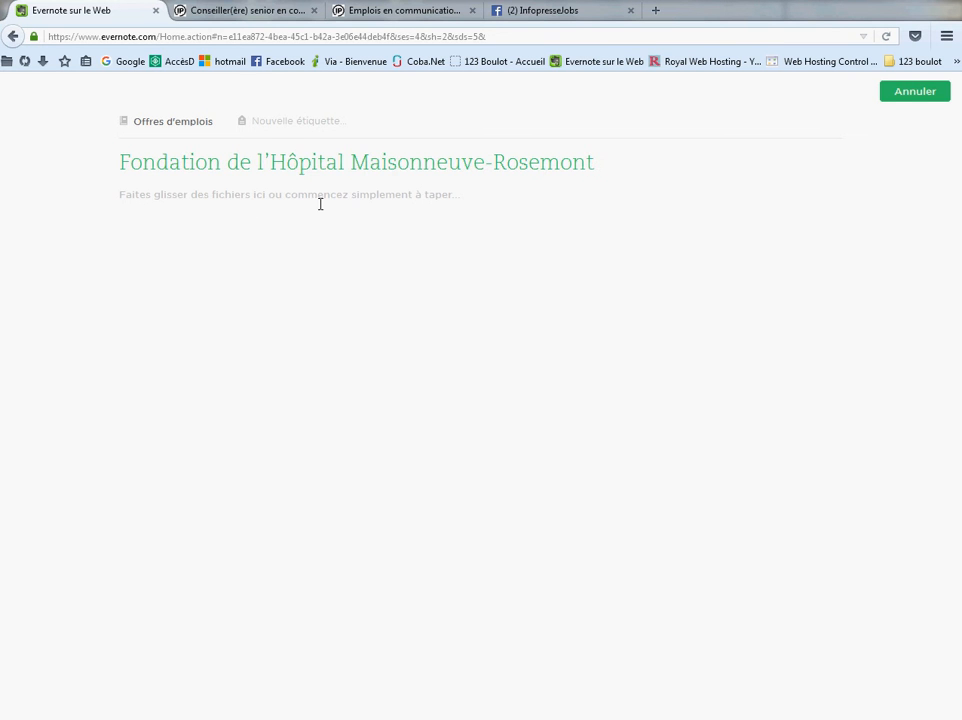
# Write "envoyé le 12 novembre via InfoPresse Jobs" in the note's body and start a new line below it
pyautogui.click(240, 204)
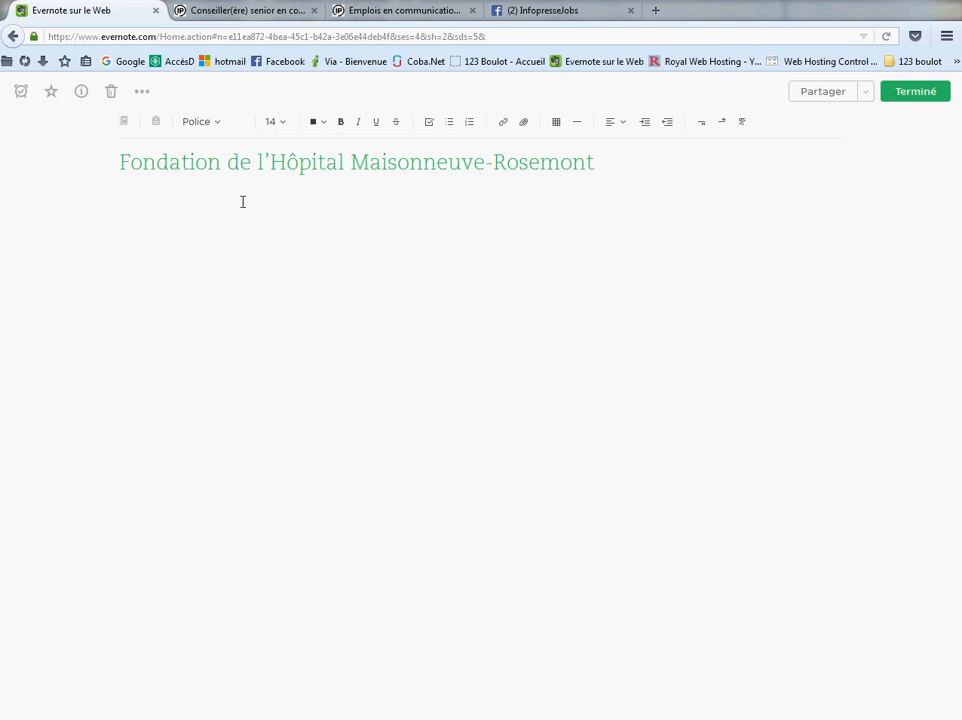
pyautogui.write('envoyé le 12 novem')
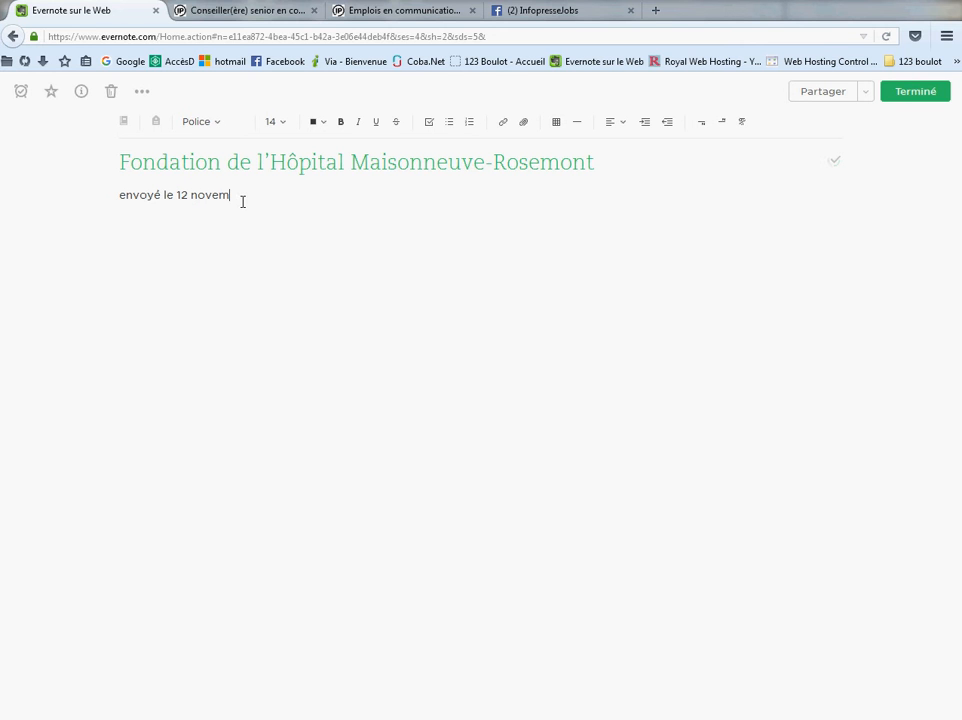
pyautogui.write('bre via InfoPresse Jobs')
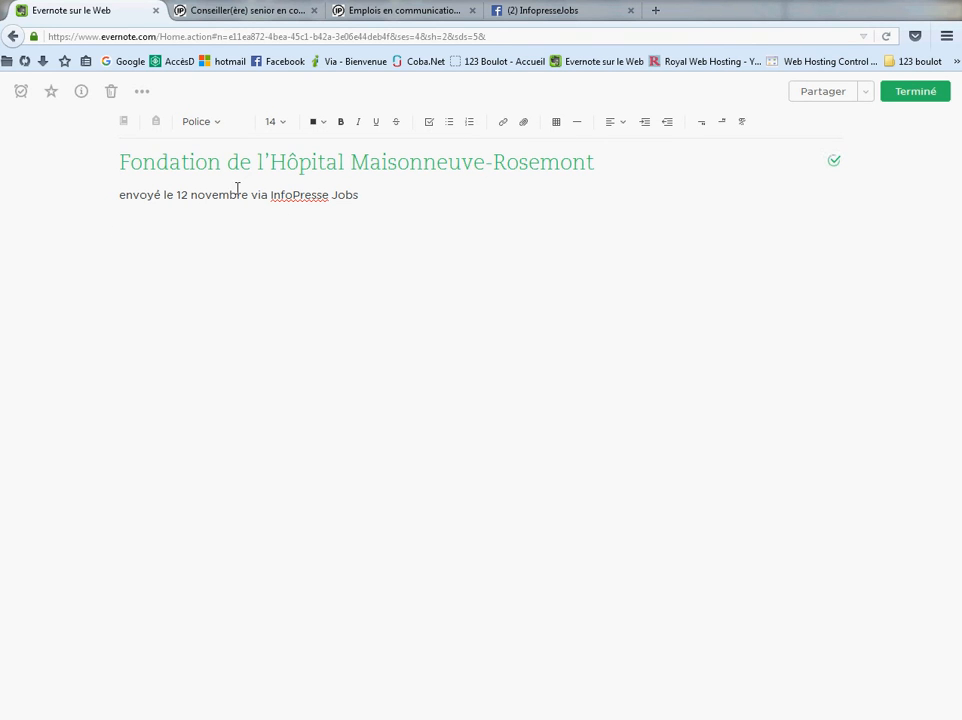
pyautogui.press('Return')
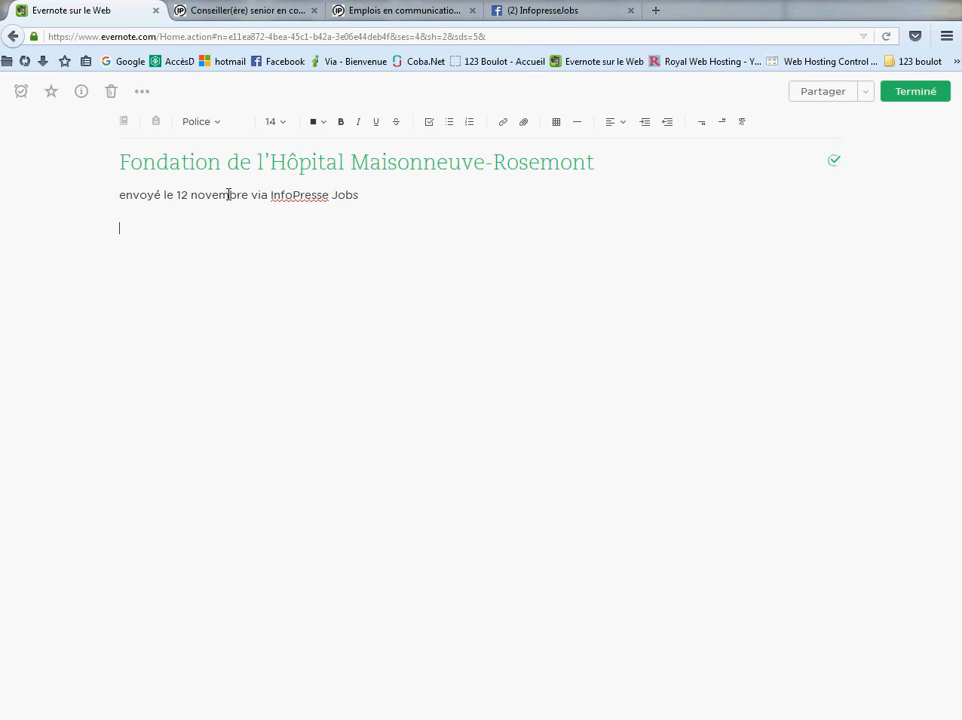
# Start inserting a link below the note's text and give it the title "Fondation de l'Hôpital Maisonneuve-Rosemont"
pyautogui.click(521, 125)
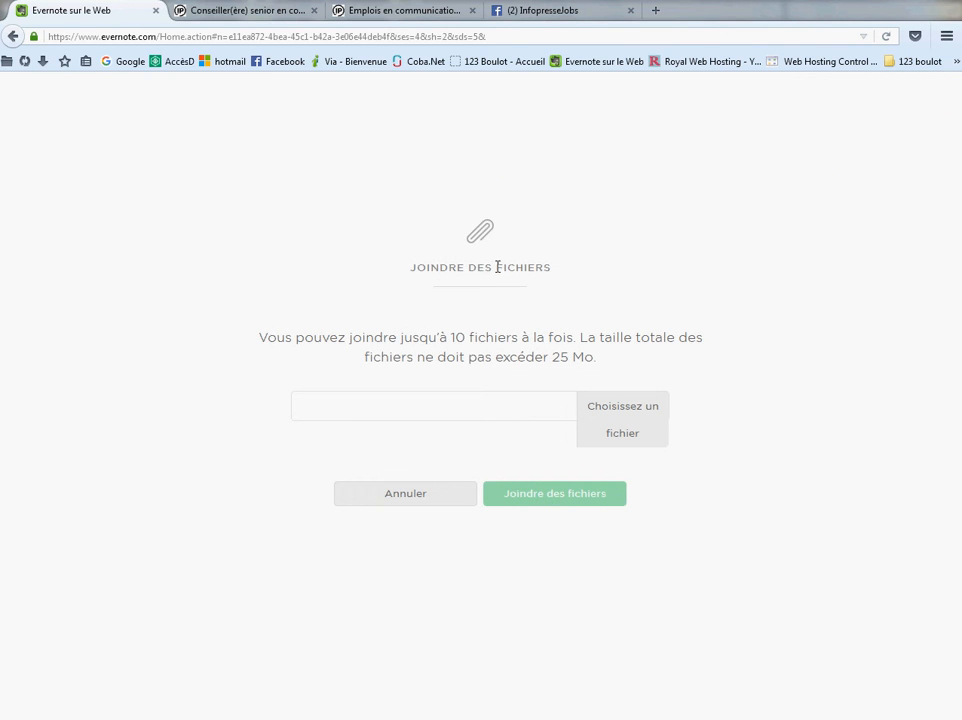
pyautogui.click(444, 495)
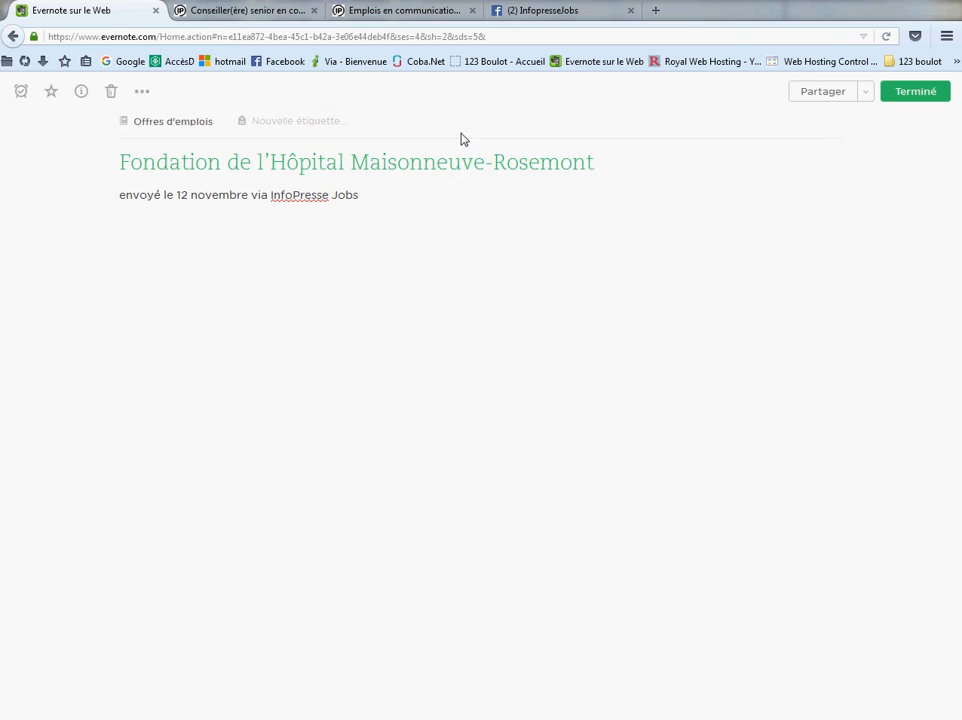
pyautogui.click(374, 197)
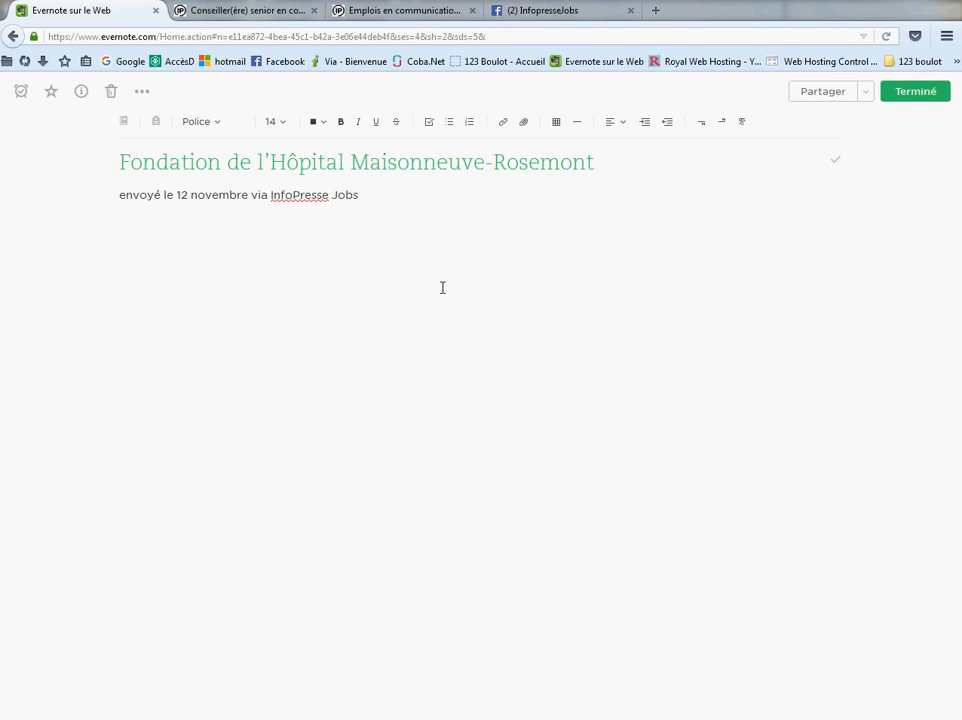
pyautogui.click(503, 123)
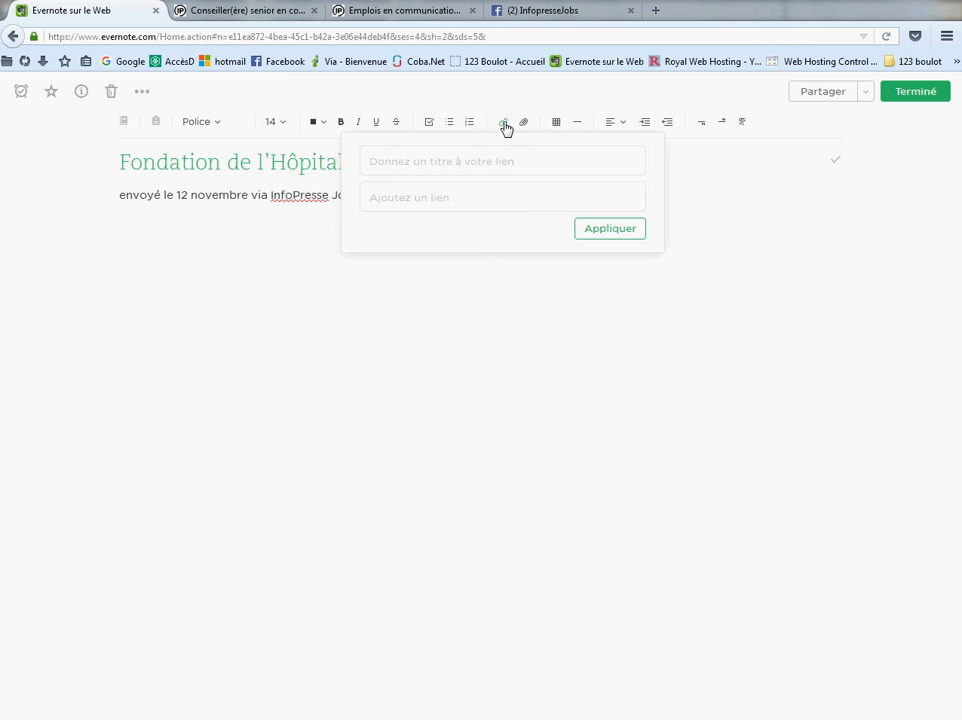
pyautogui.click(460, 160)
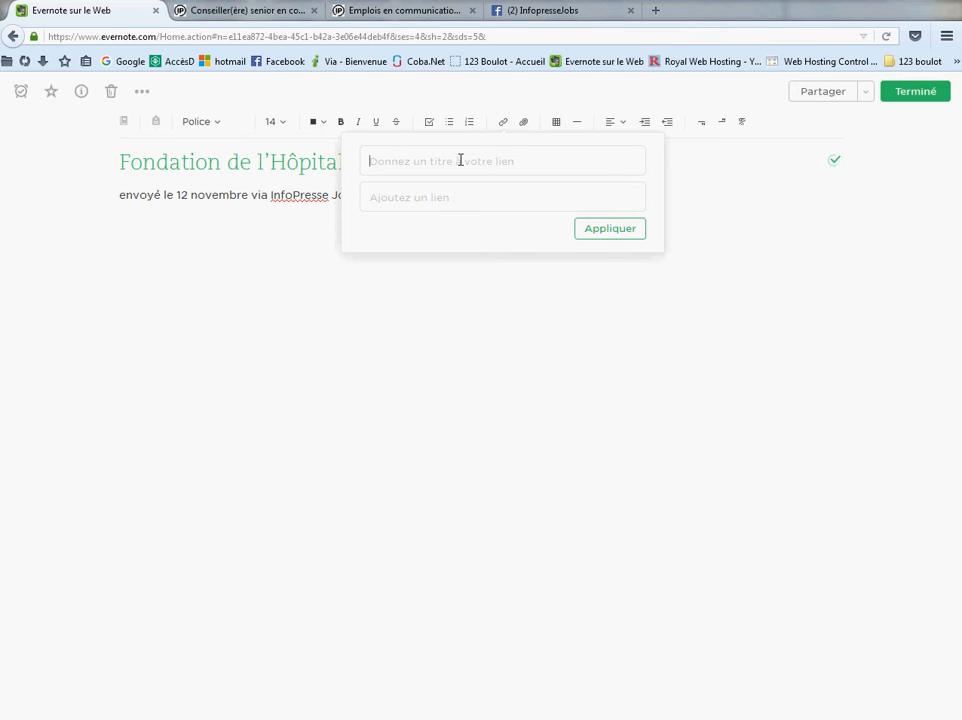
pyautogui.hotkey('ctrl', 'v')
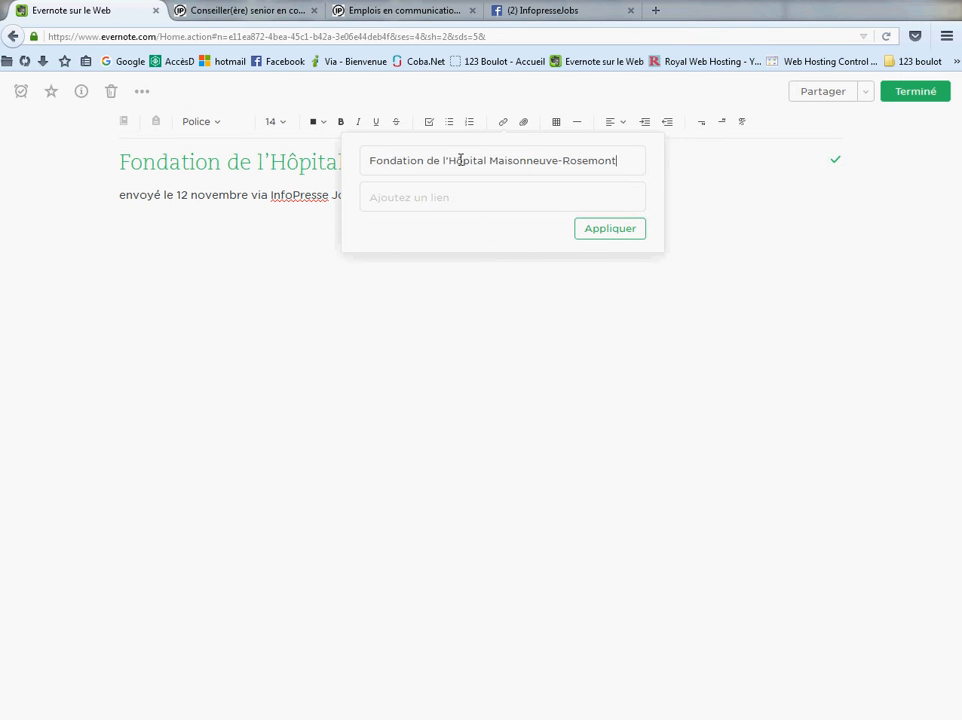
# Set the link's address to the URL of the Conseiller(ère) senior en communications posting, apply it and finish the note
pyautogui.click(421, 200)
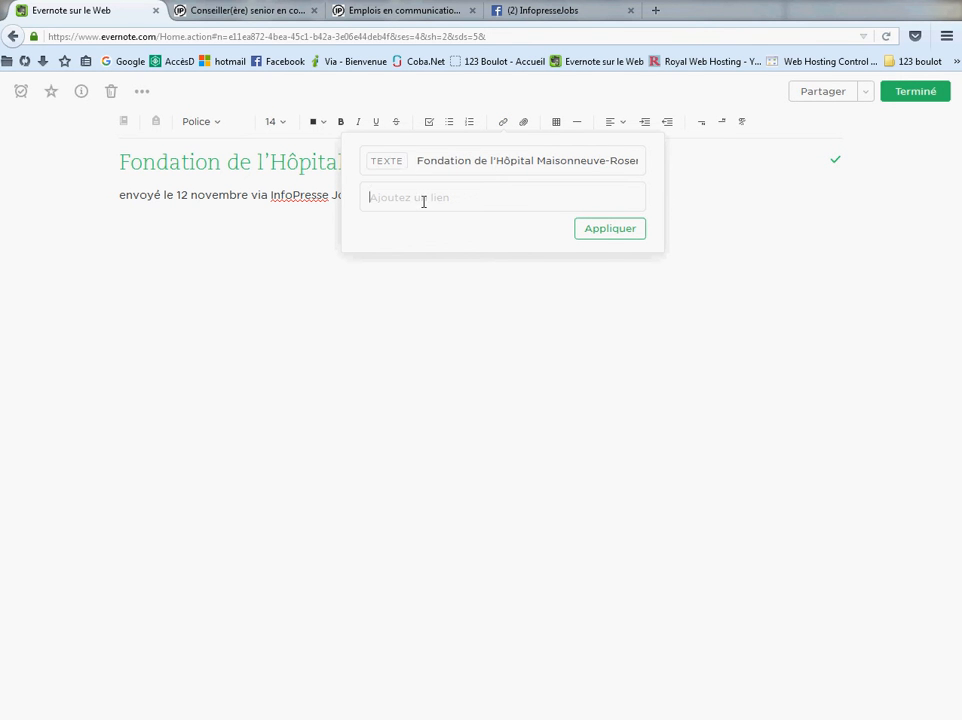
pyautogui.click(270, 17)
pyautogui.click(422, 35)
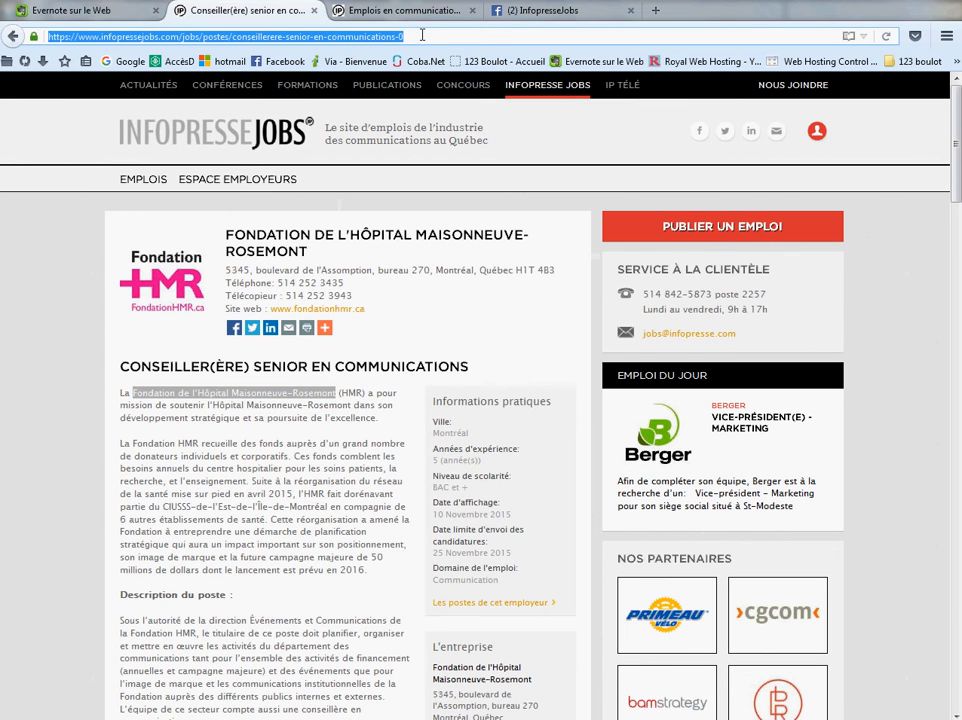
pyautogui.click(87, 12)
pyautogui.click(404, 195)
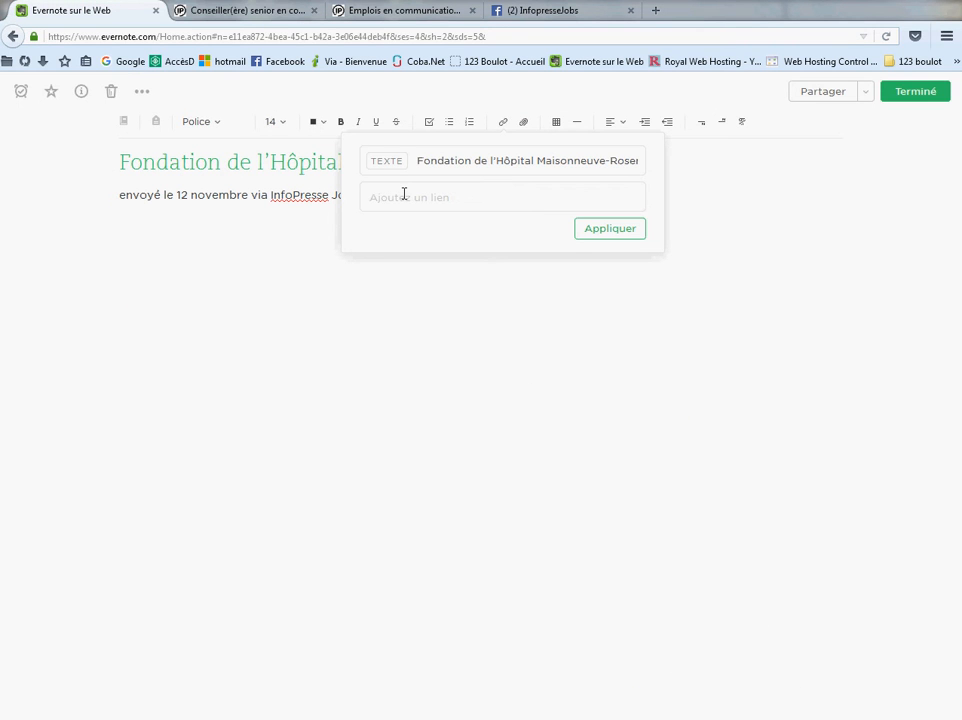
pyautogui.hotkey('ctrl', 'v')
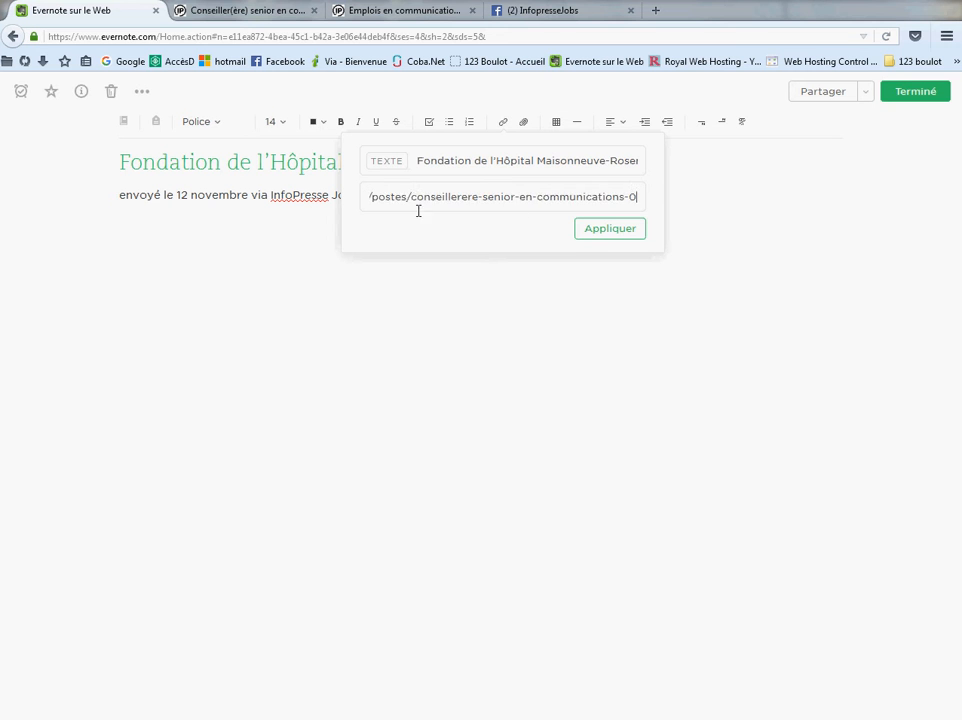
pyautogui.click(608, 234)
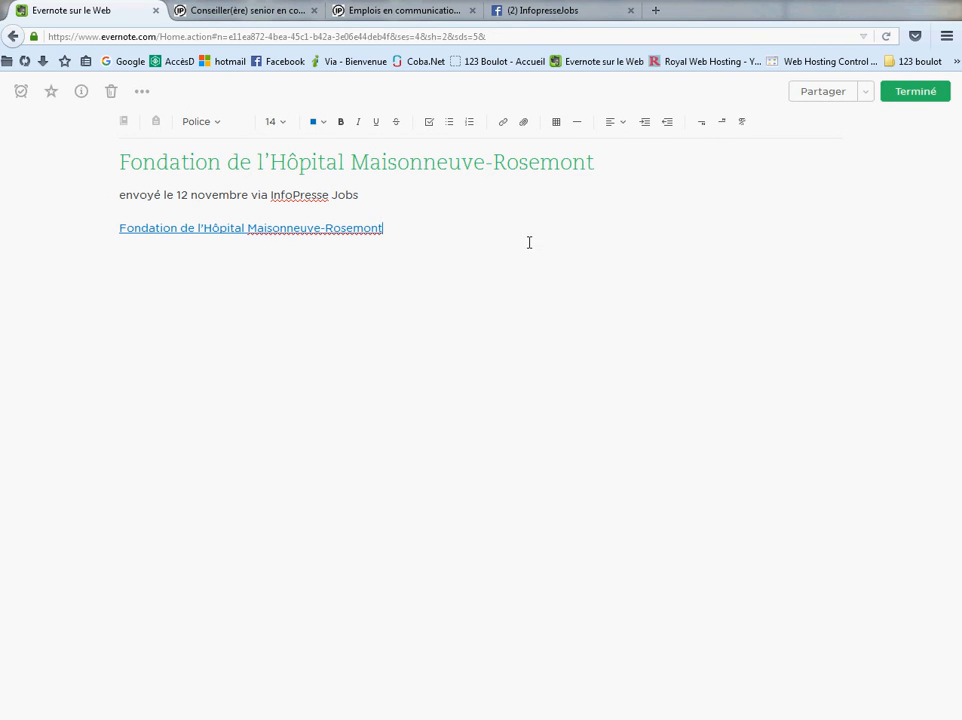
pyautogui.click(911, 92)
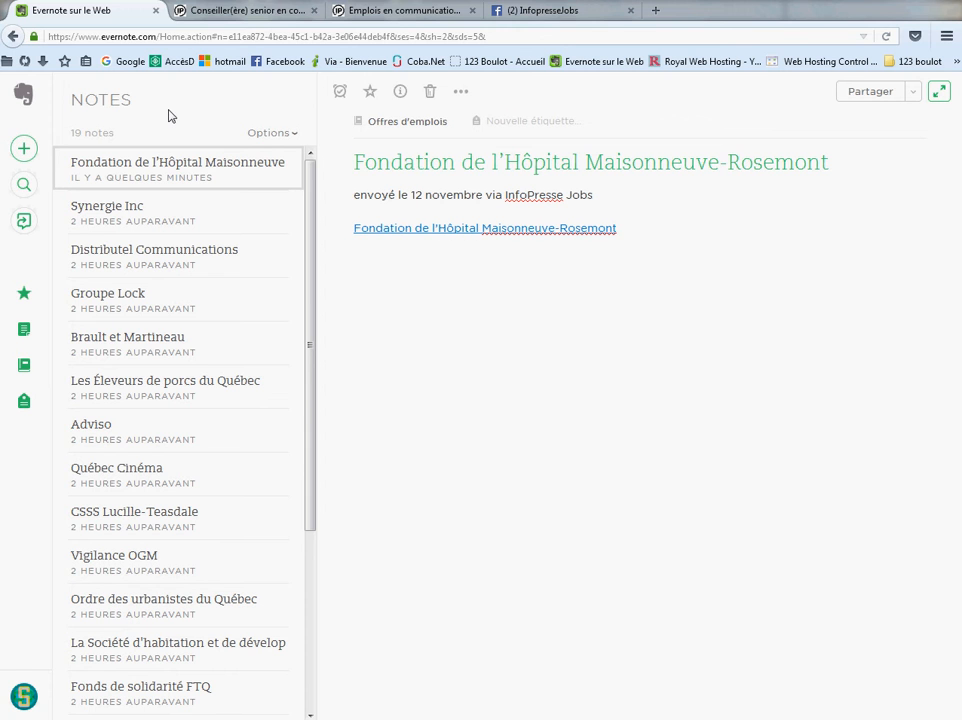
# Create a new notebook titled "Liens vers les plateformes"
pyautogui.click(23, 366)
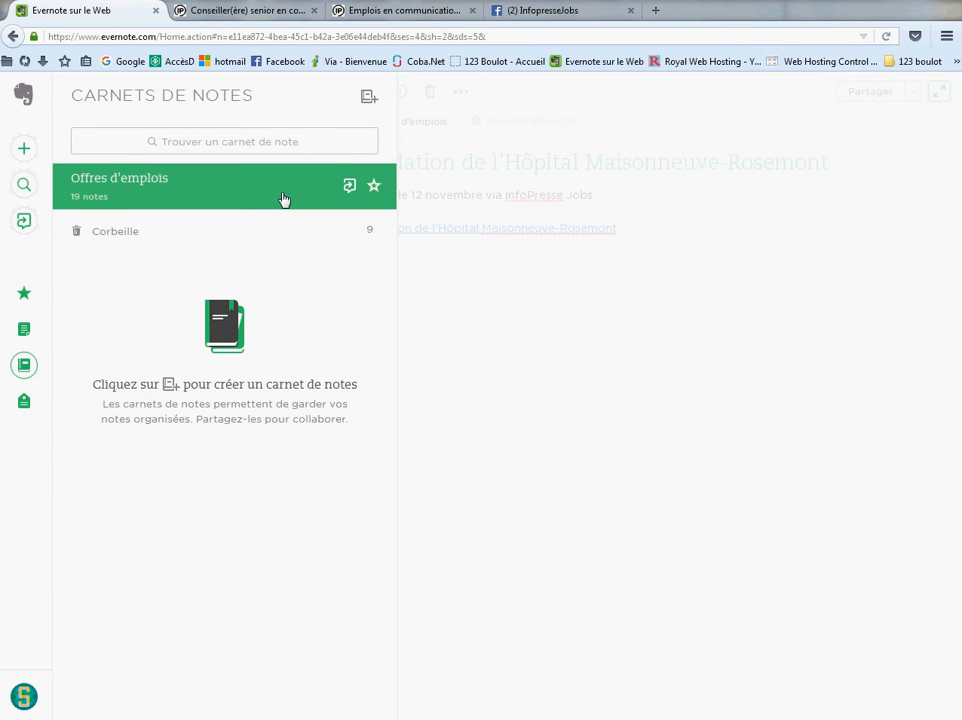
pyautogui.click(367, 100)
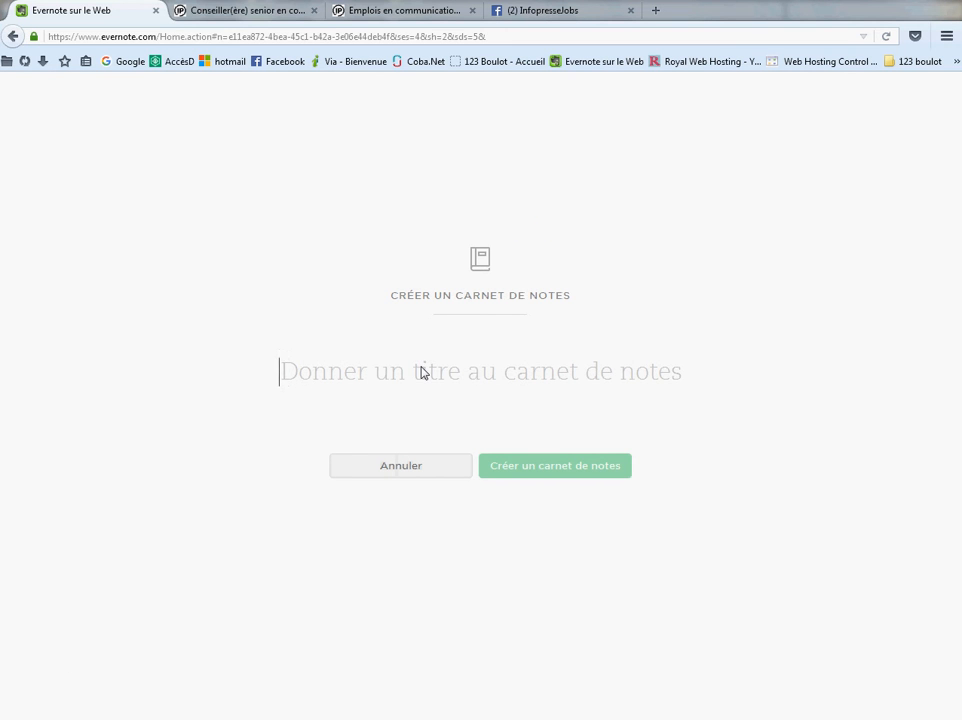
pyautogui.write('L')
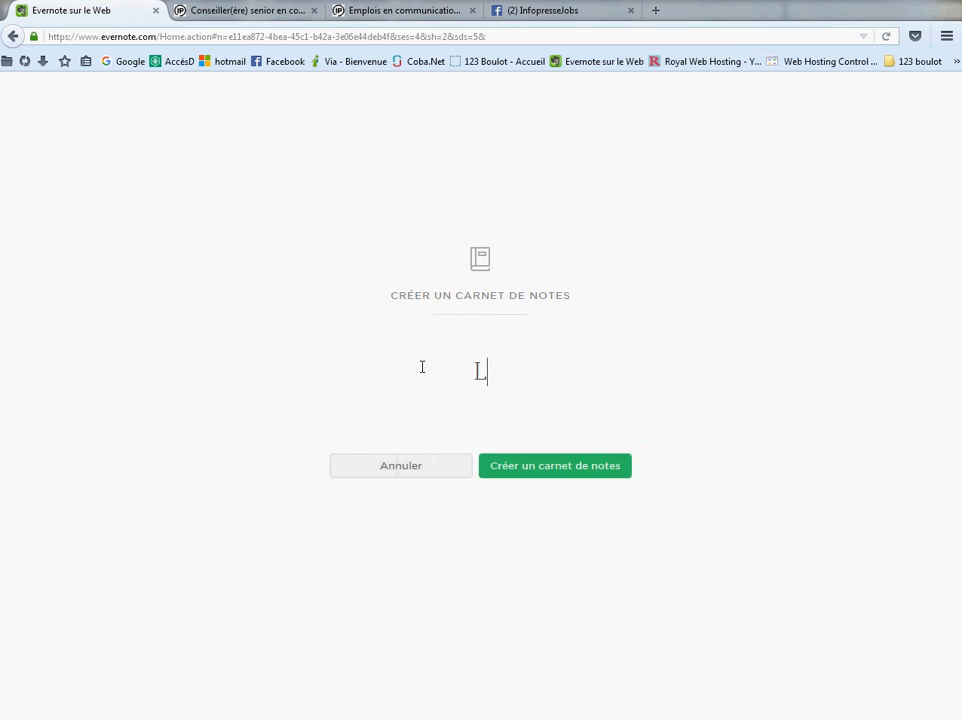
pyautogui.write('iens vers ')
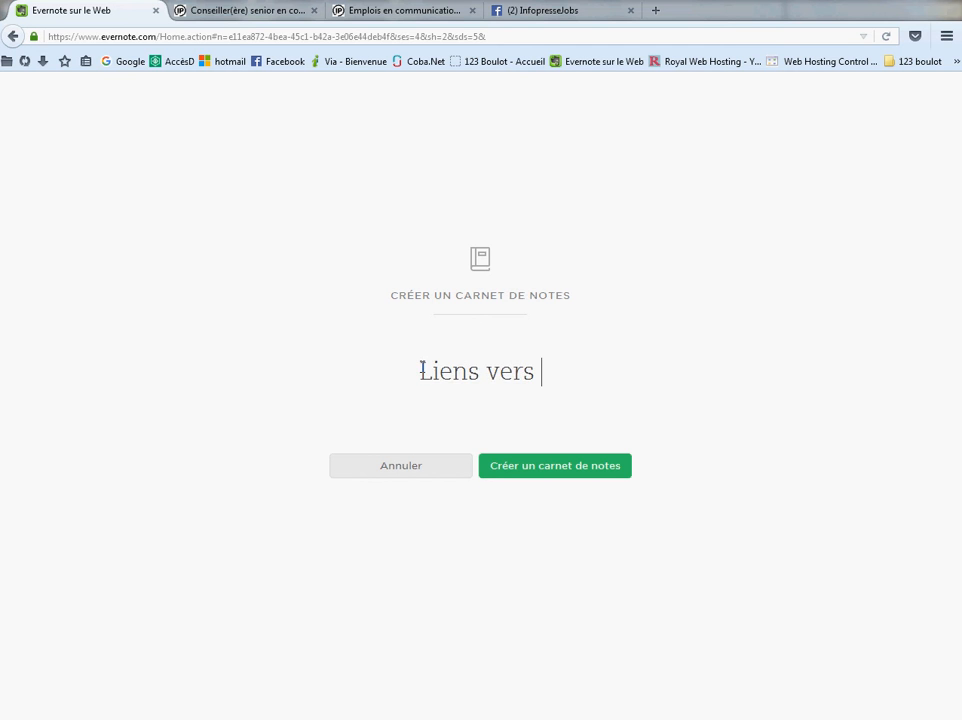
pyautogui.write('les pla')
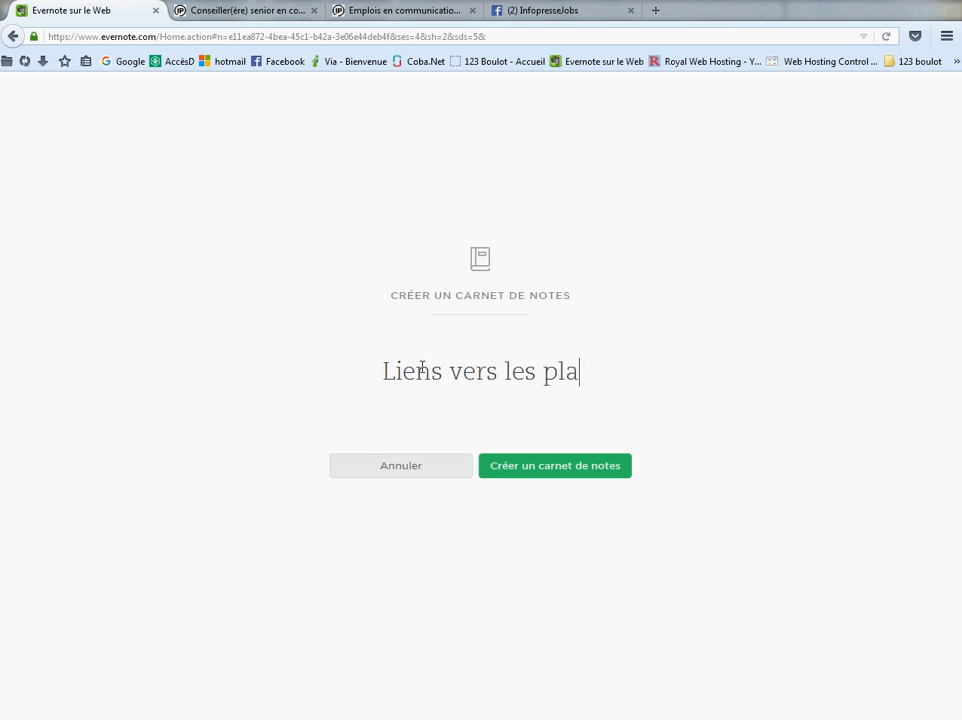
pyautogui.write('teformes')
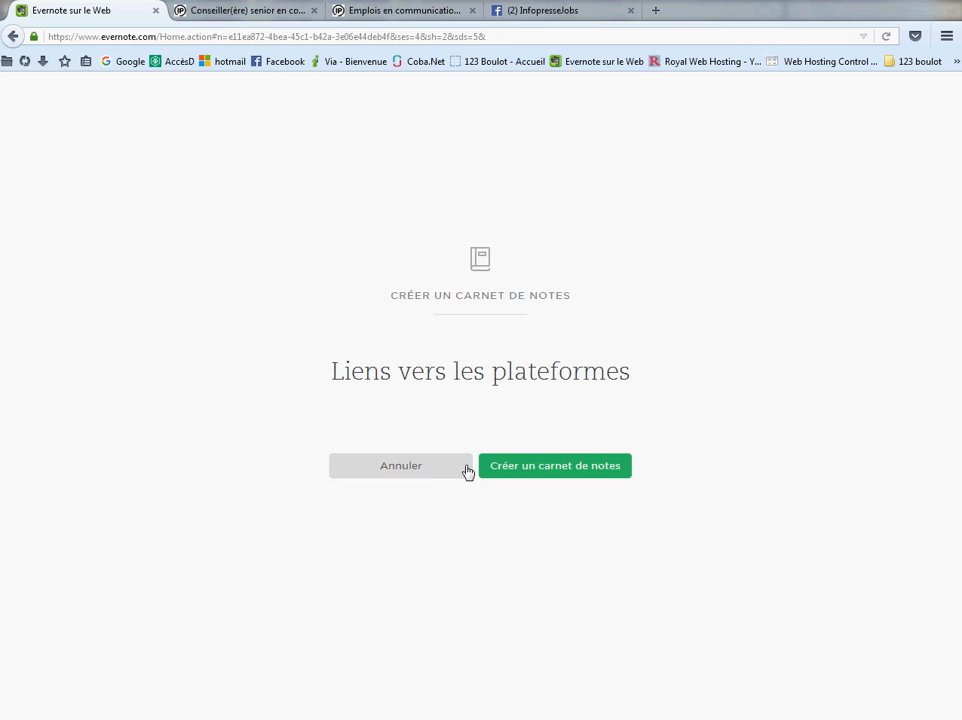
pyautogui.click(525, 467)
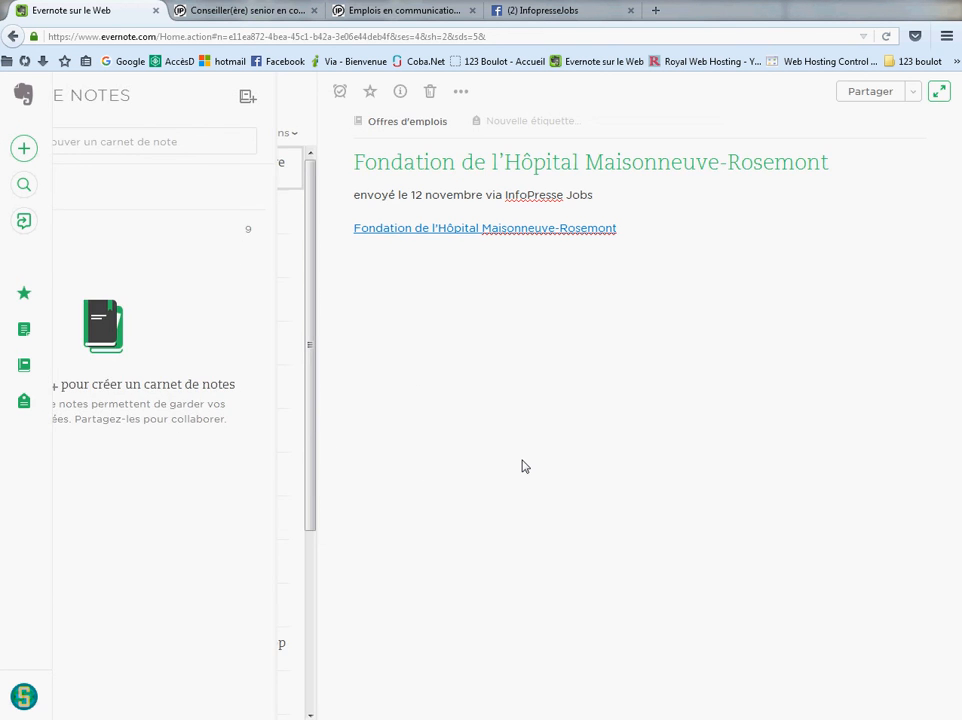
# Open the Liens vers les plateformes notebook and start a note in it titled "InfoPresse Jobs"
pyautogui.click(23, 365)
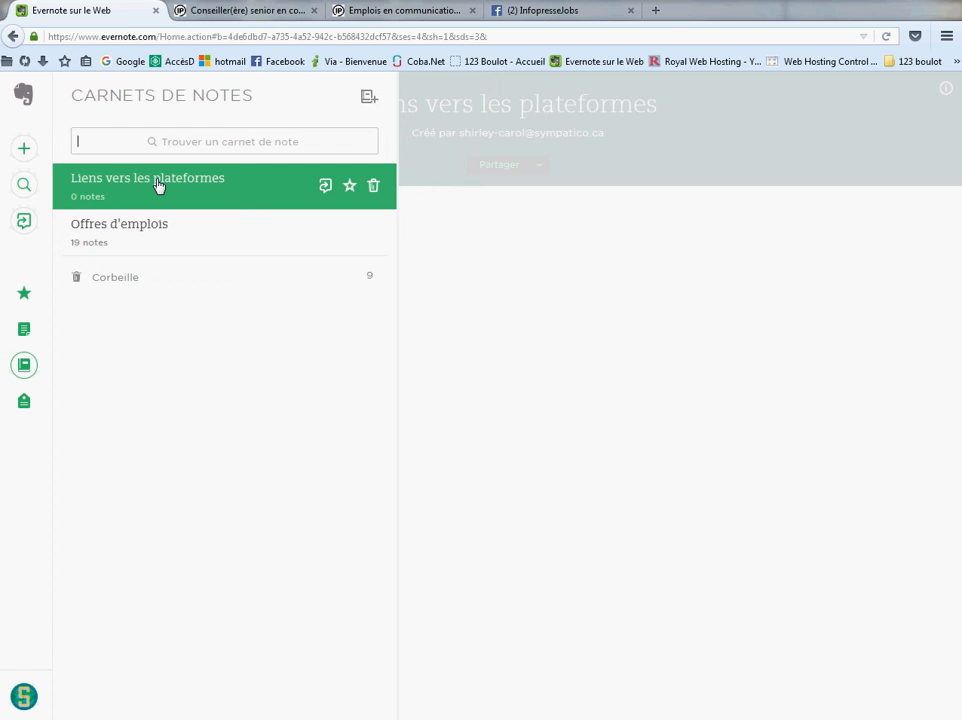
pyautogui.click(157, 185)
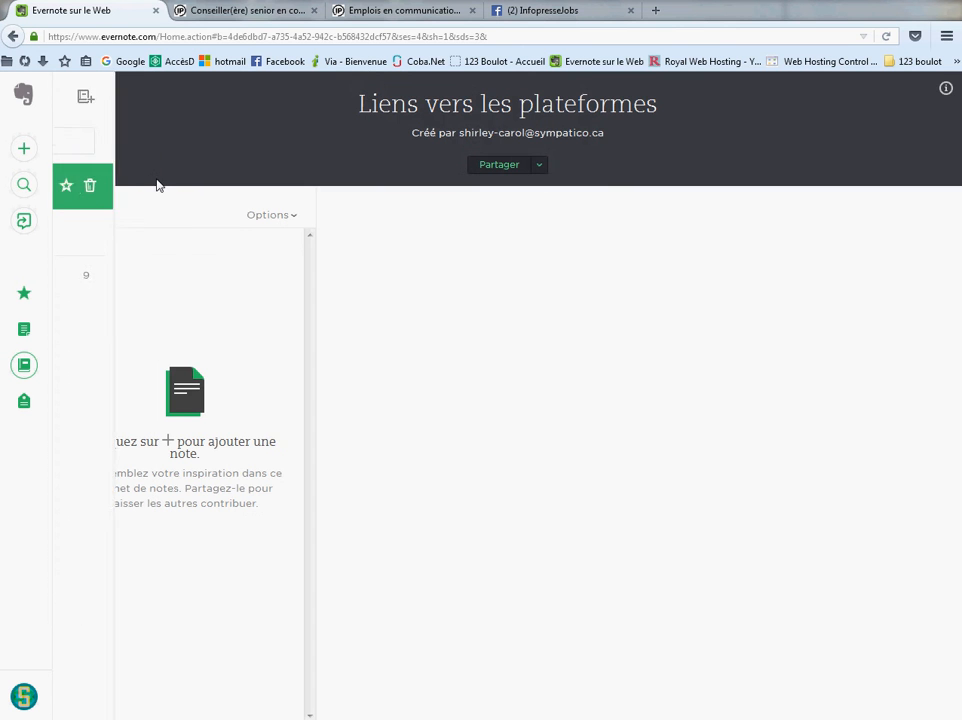
pyautogui.click(24, 150)
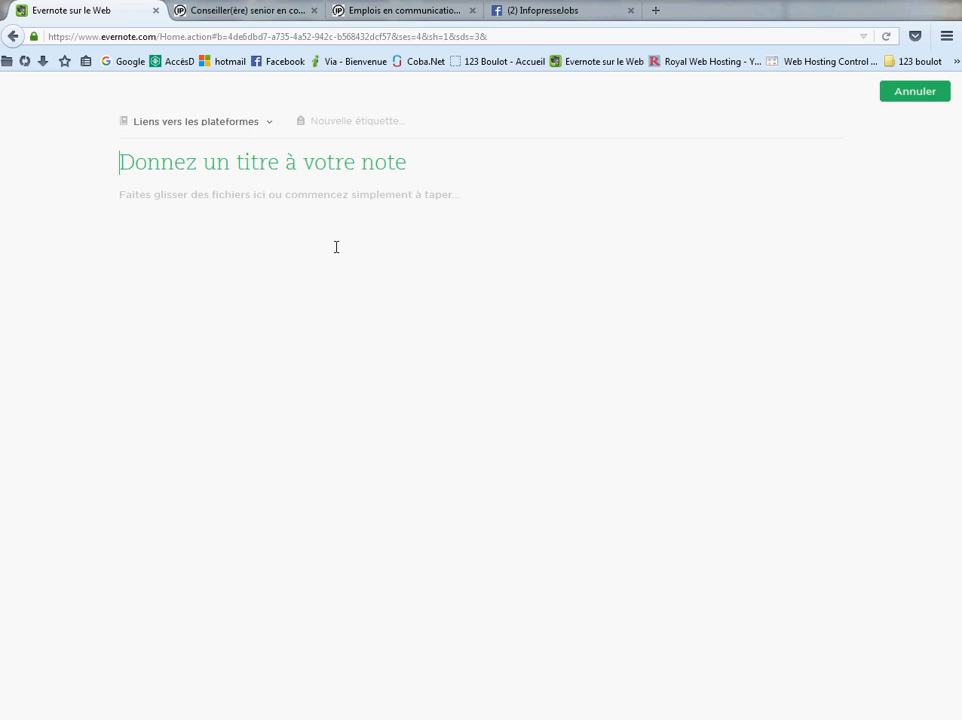
pyautogui.write('I')
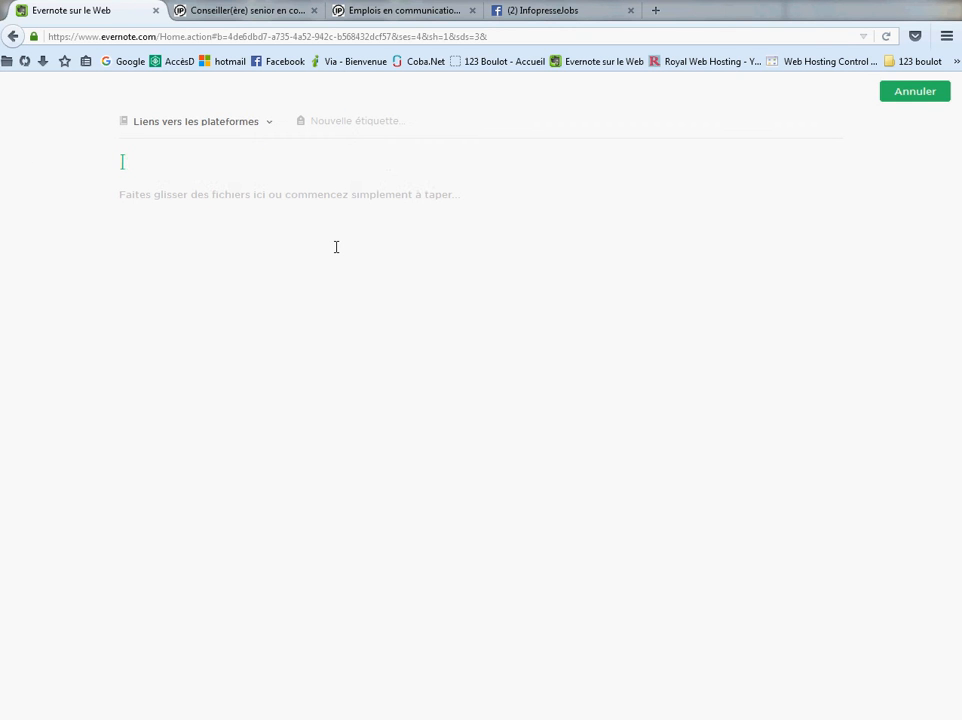
pyautogui.write('nfoPresse ')
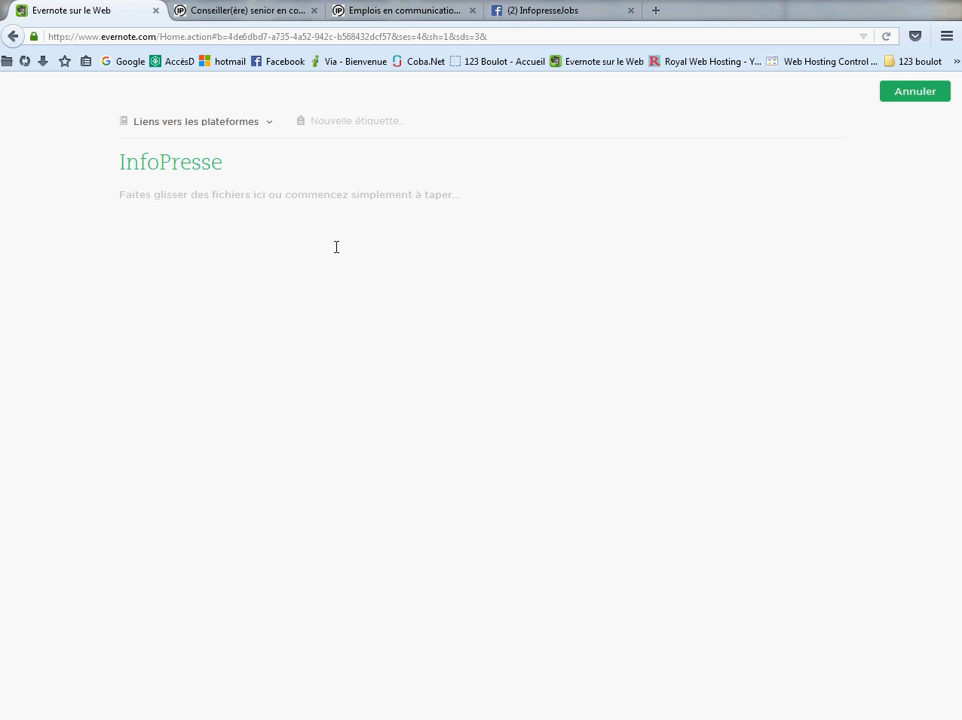
pyautogui.write('Jobs')
pyautogui.click(311, 197)
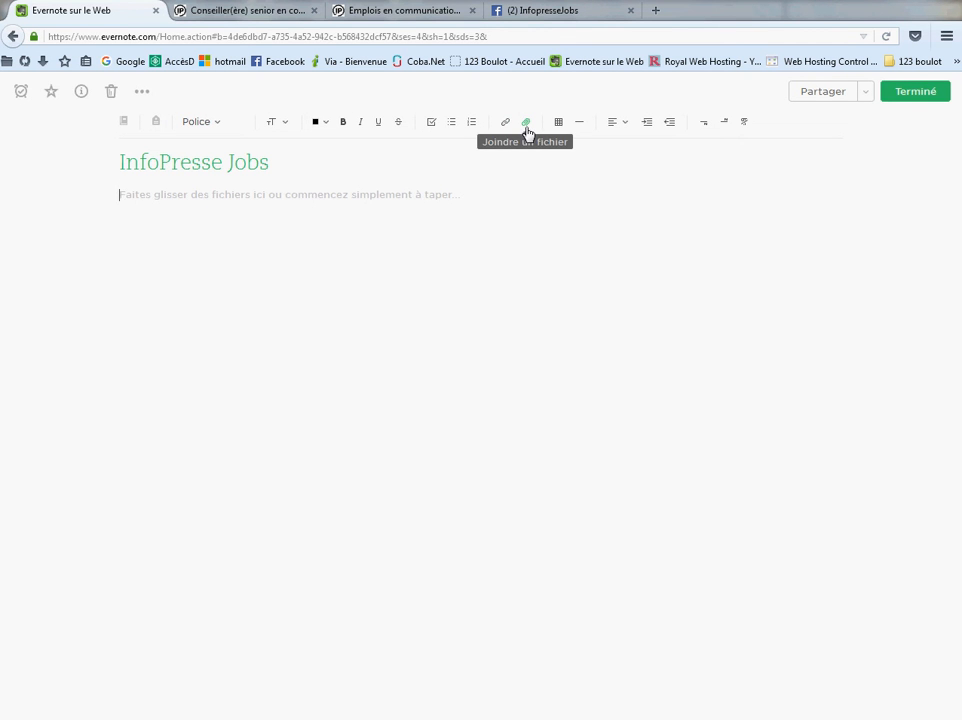
# Switch to the InfoPresse Jobs site, show its Communication job listings and copy that page's URL
pyautogui.click(392, 18)
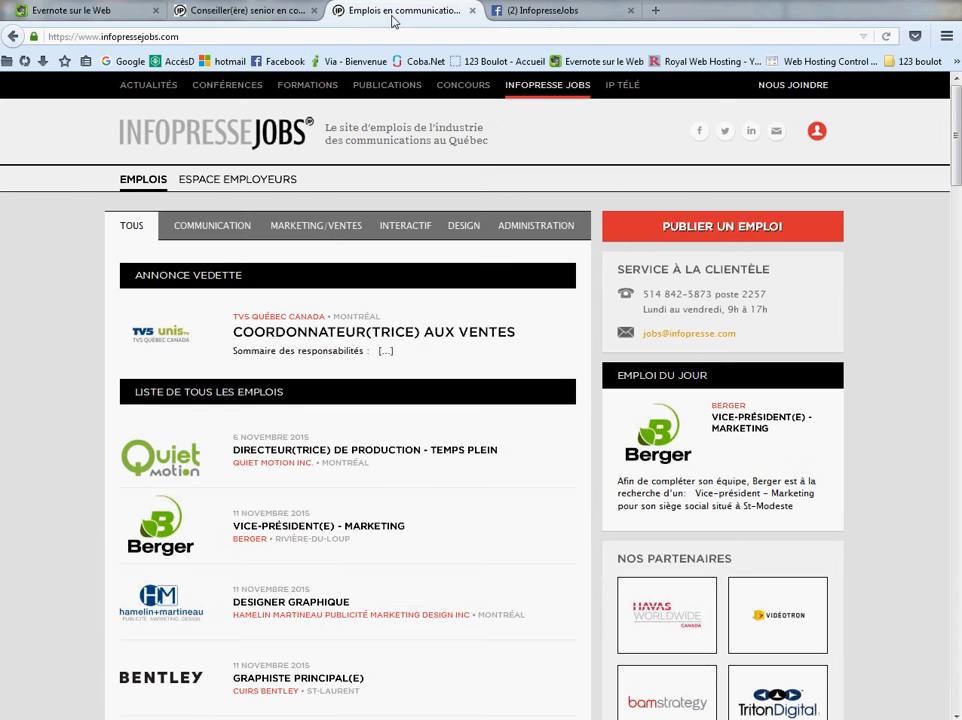
pyautogui.click(228, 233)
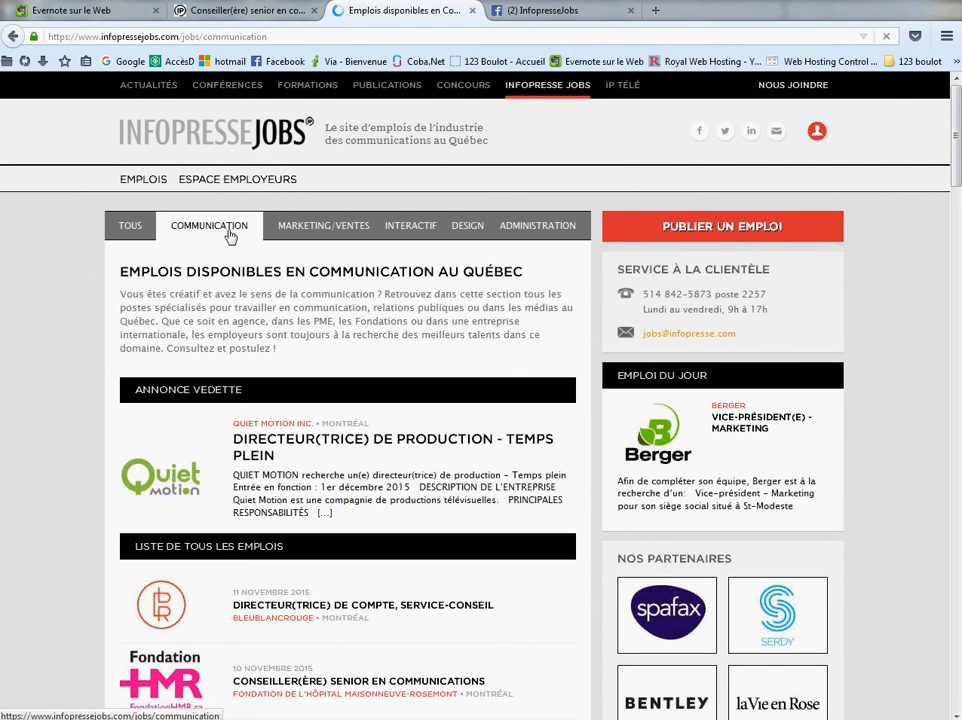
pyautogui.click(270, 36)
pyautogui.hotkey('ctrl', 'c')
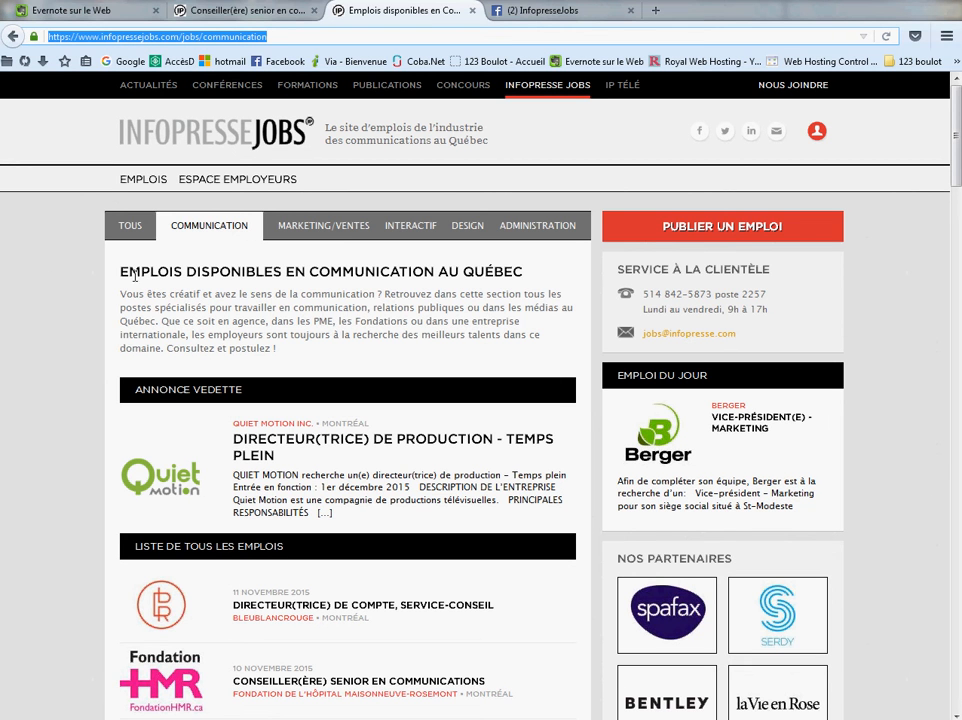
pyautogui.click(118, 18)
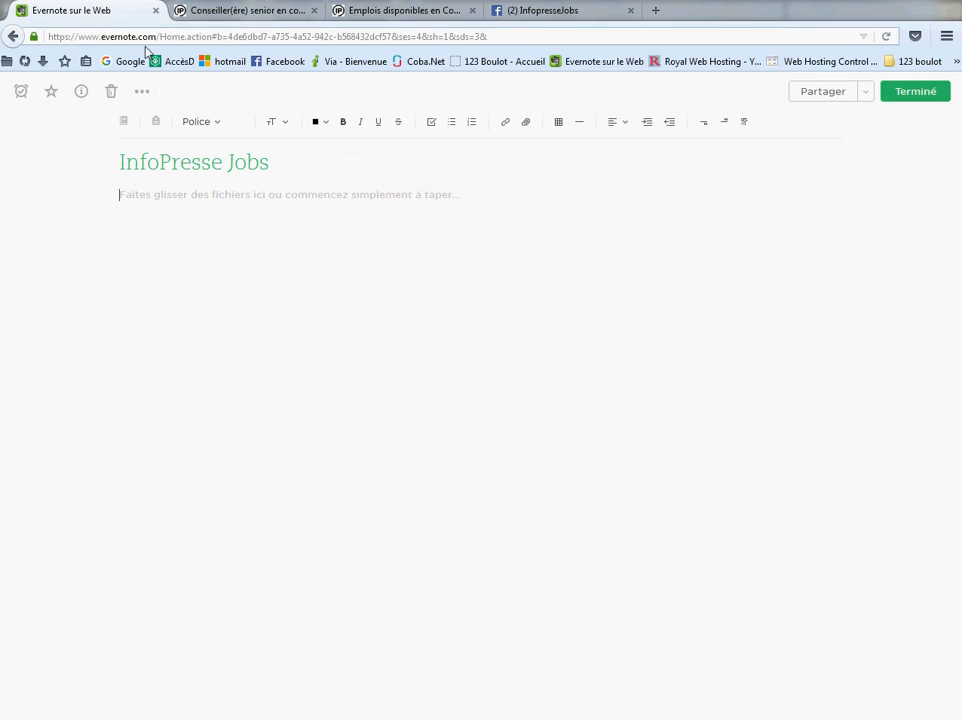
pyautogui.click(504, 124)
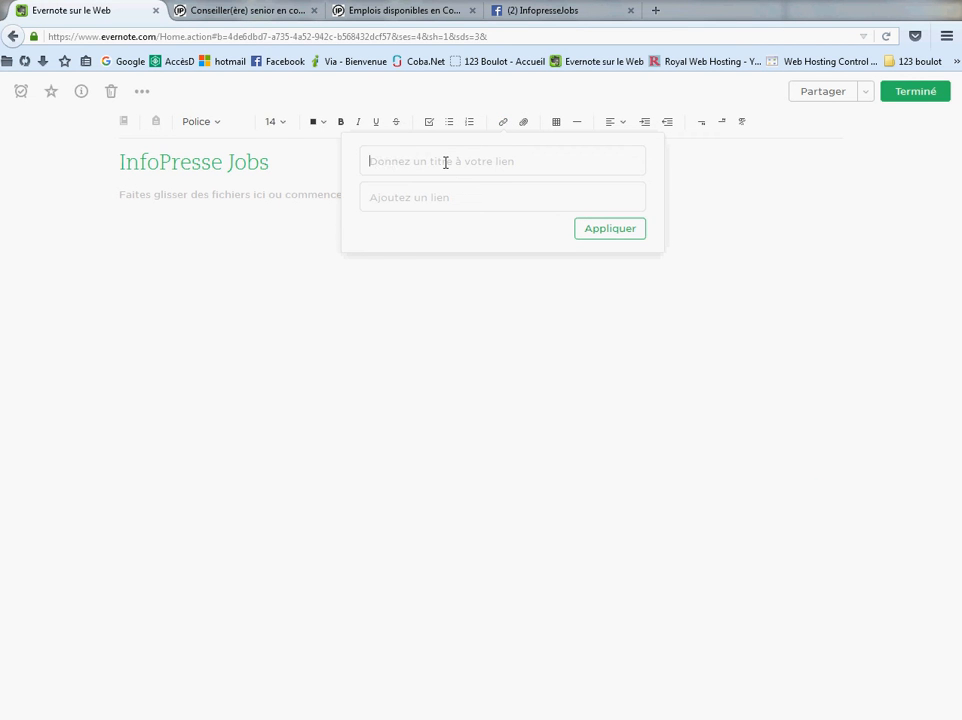
pyautogui.write('Communication')
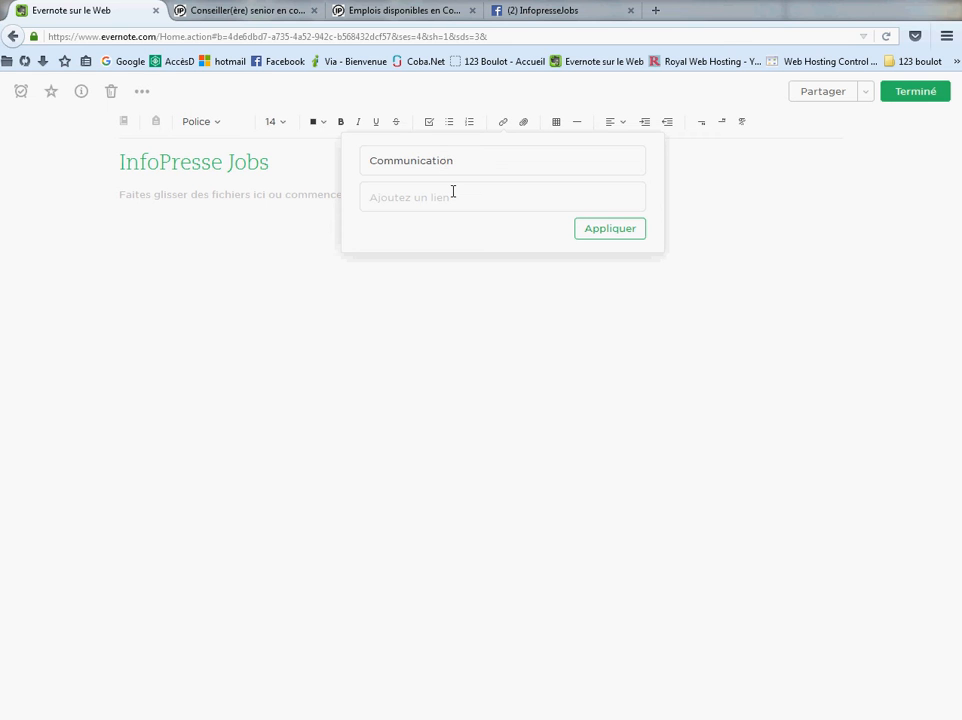
pyautogui.click(453, 197)
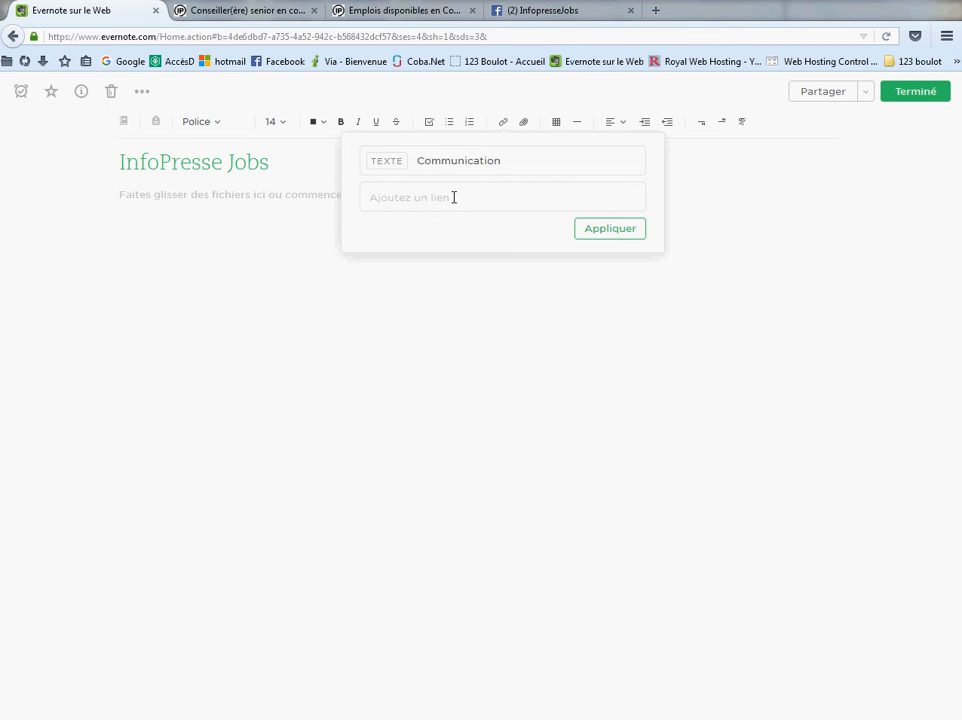
pyautogui.hotkey('ctrl', 'v')
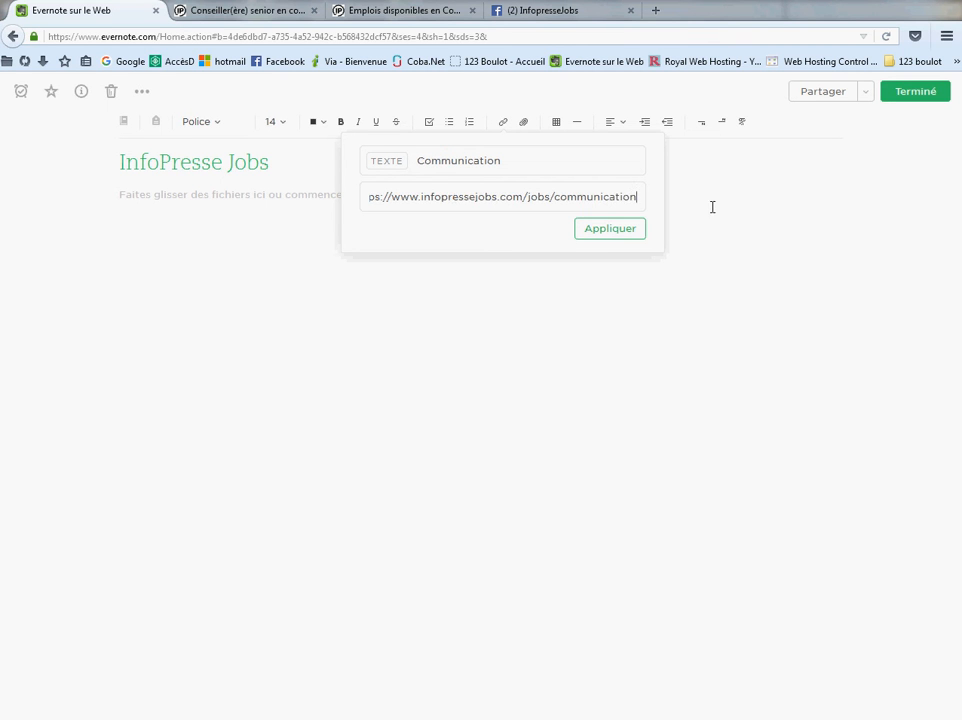
pyautogui.click(622, 232)
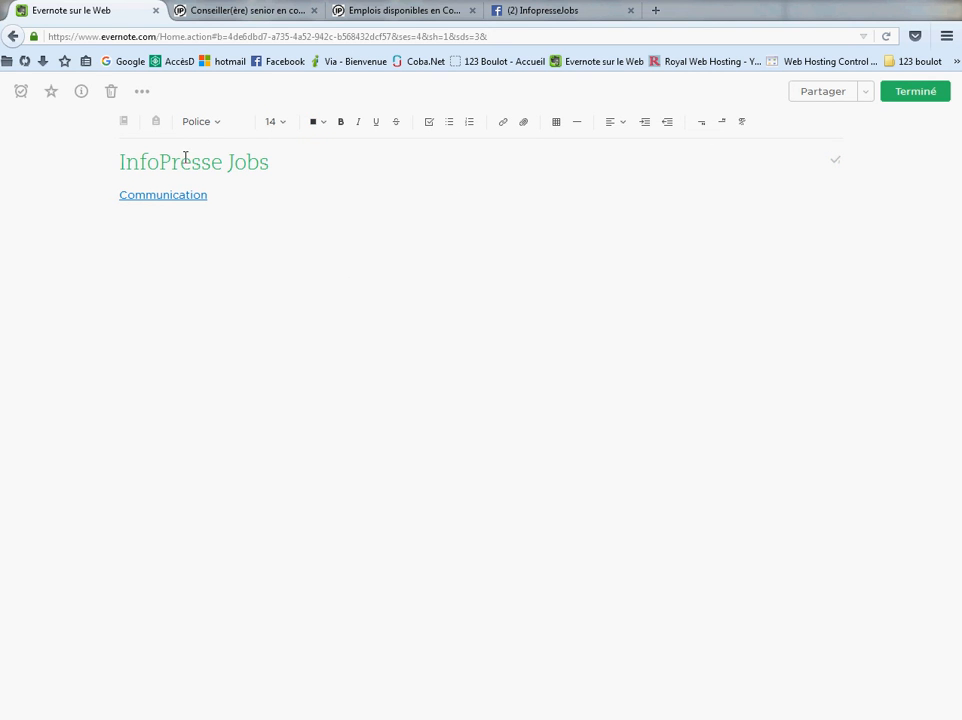
# Select the URL of the Marketing/Ventes listings on InfoPresse Jobs, return to Evernote and finish the InfoPresse Jobs note
pyautogui.click(362, 12)
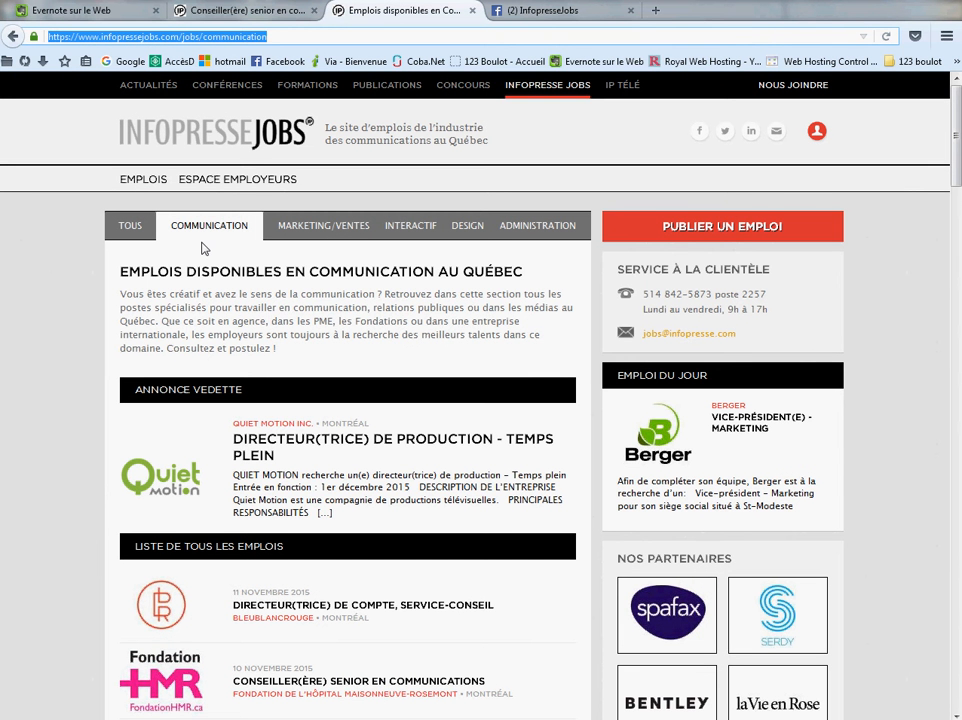
pyautogui.click(316, 232)
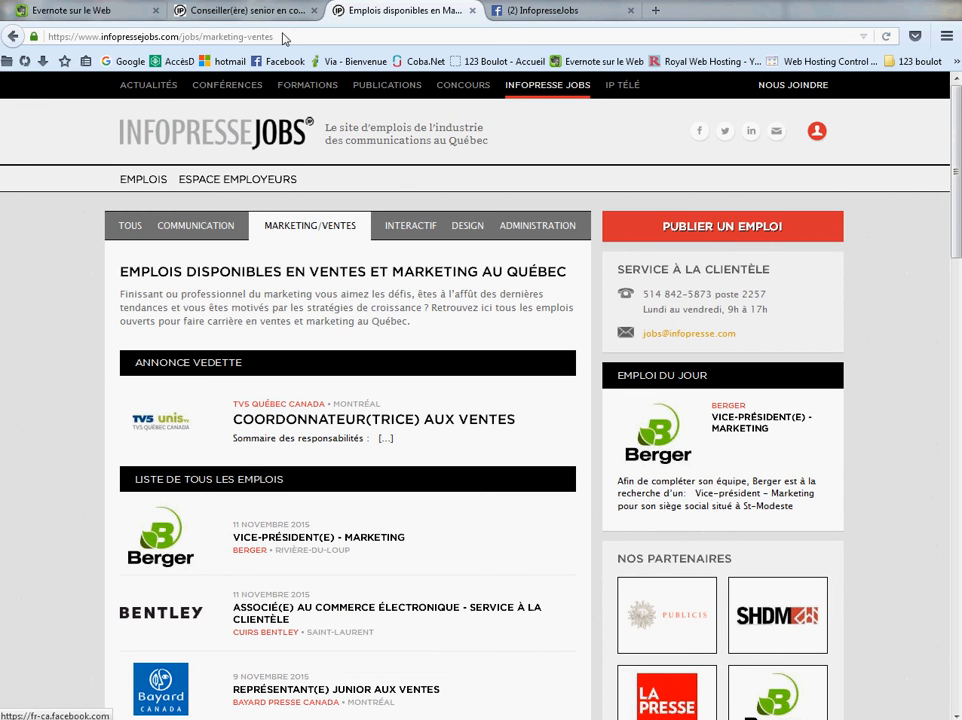
pyautogui.click(214, 36)
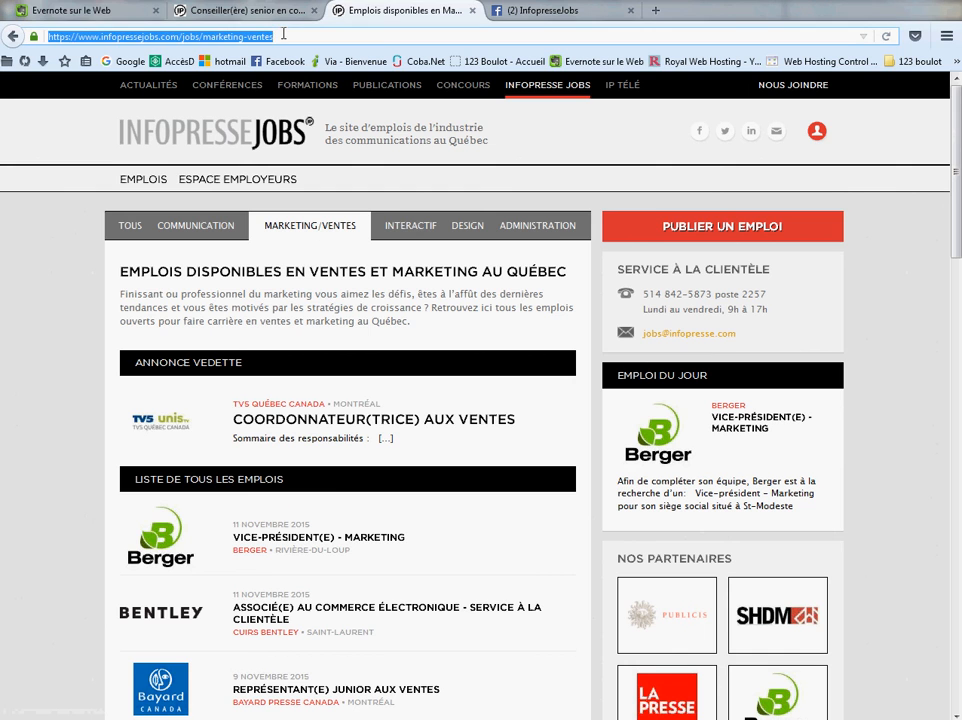
pyautogui.click(99, 11)
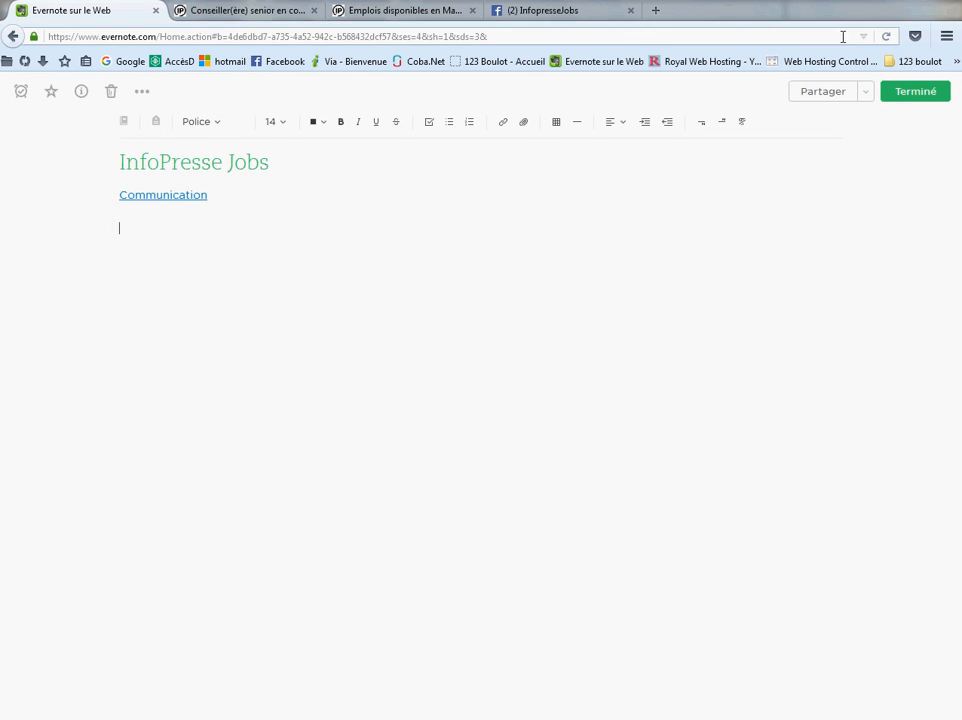
pyautogui.click(931, 95)
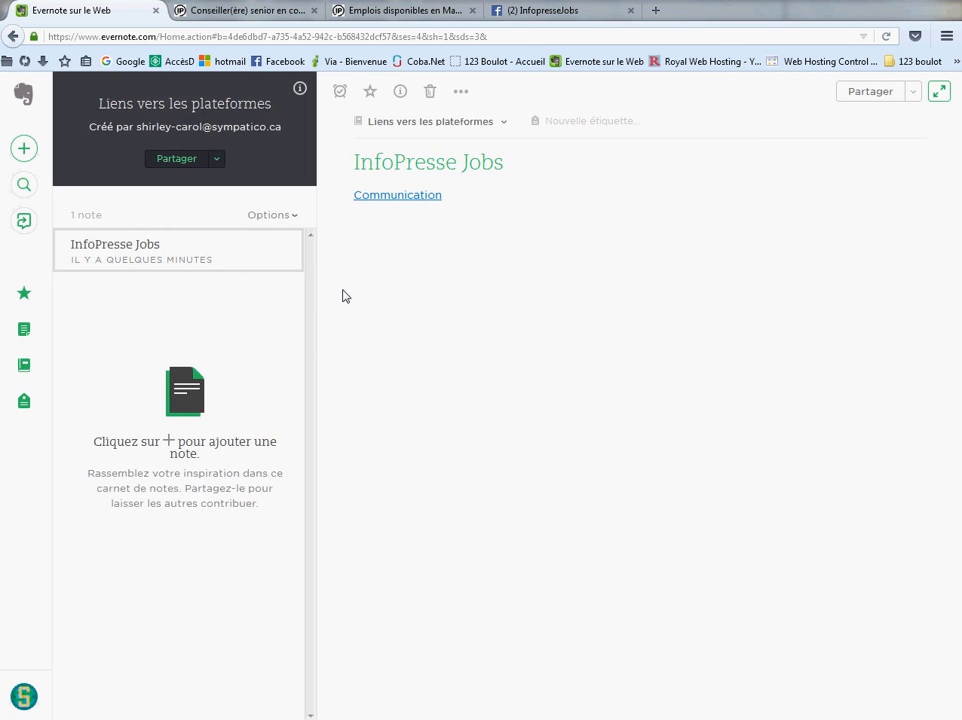
# Create another notebook titled "Médias sociaux"
pyautogui.click(23, 368)
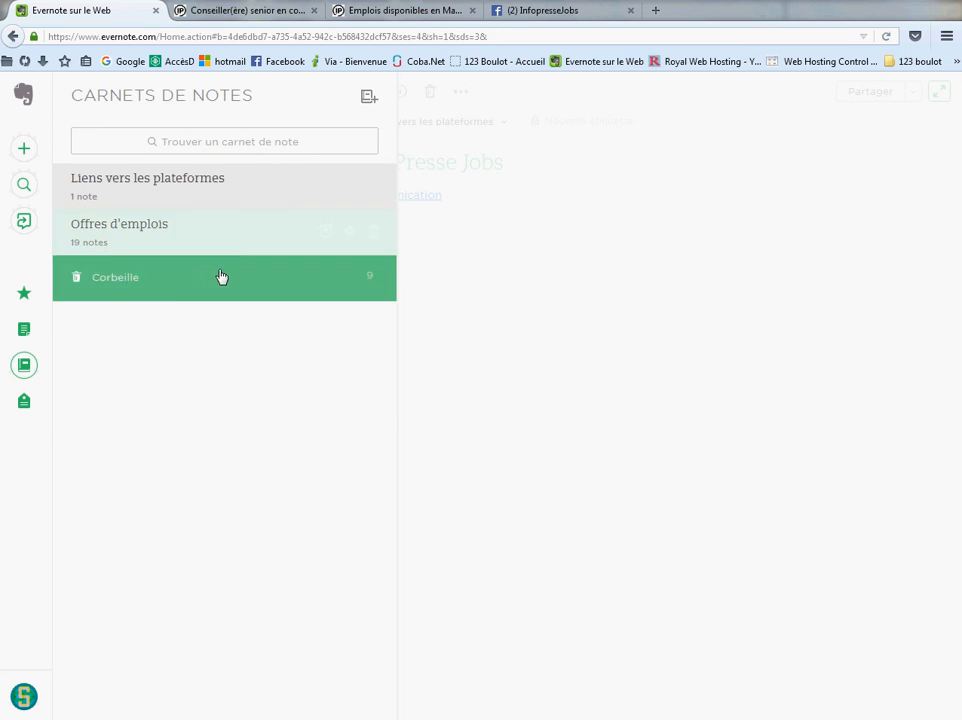
pyautogui.click(367, 99)
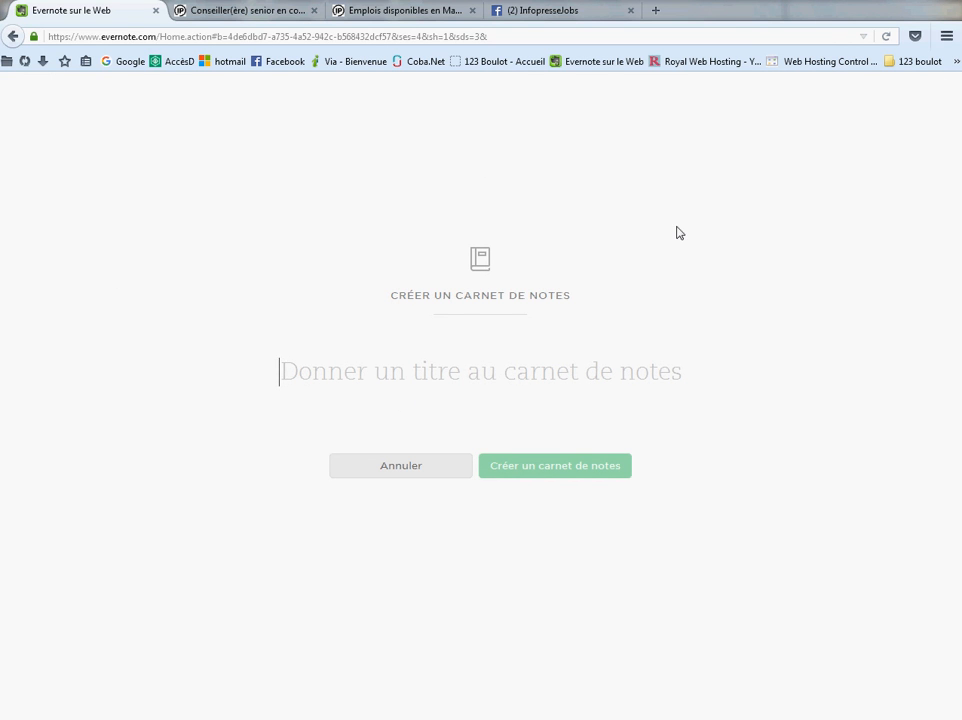
pyautogui.write('Méd')
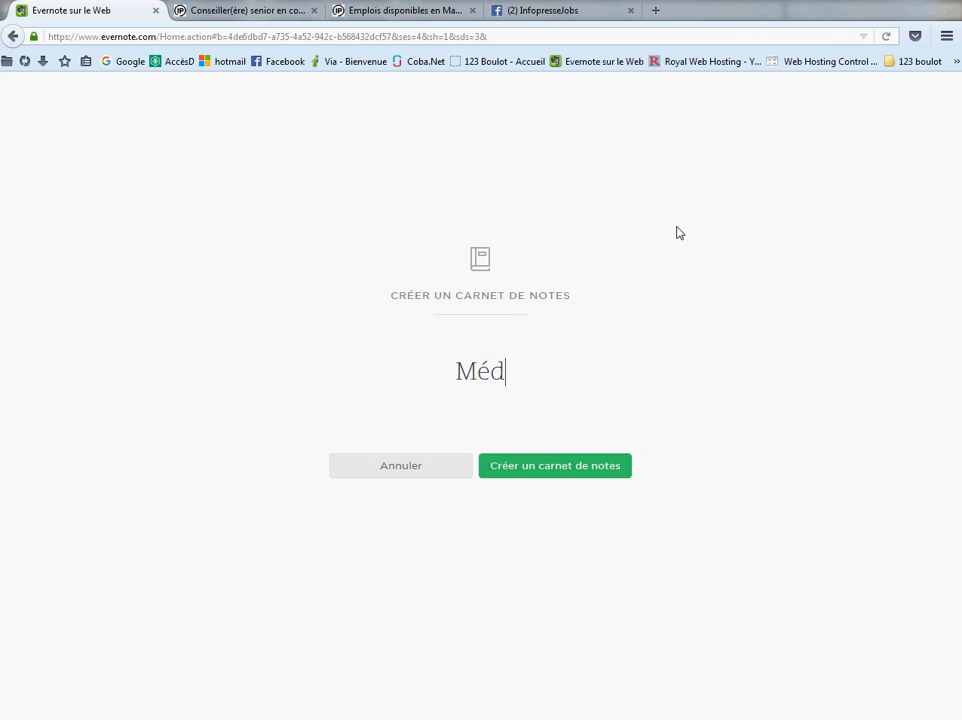
pyautogui.write('ias soci')
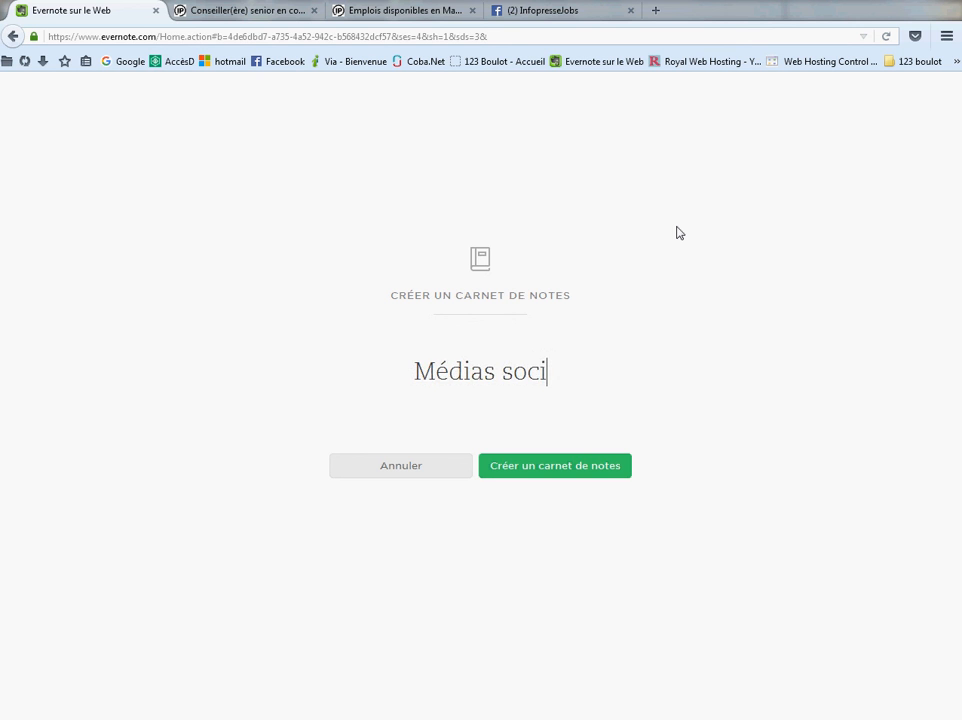
pyautogui.write('aux')
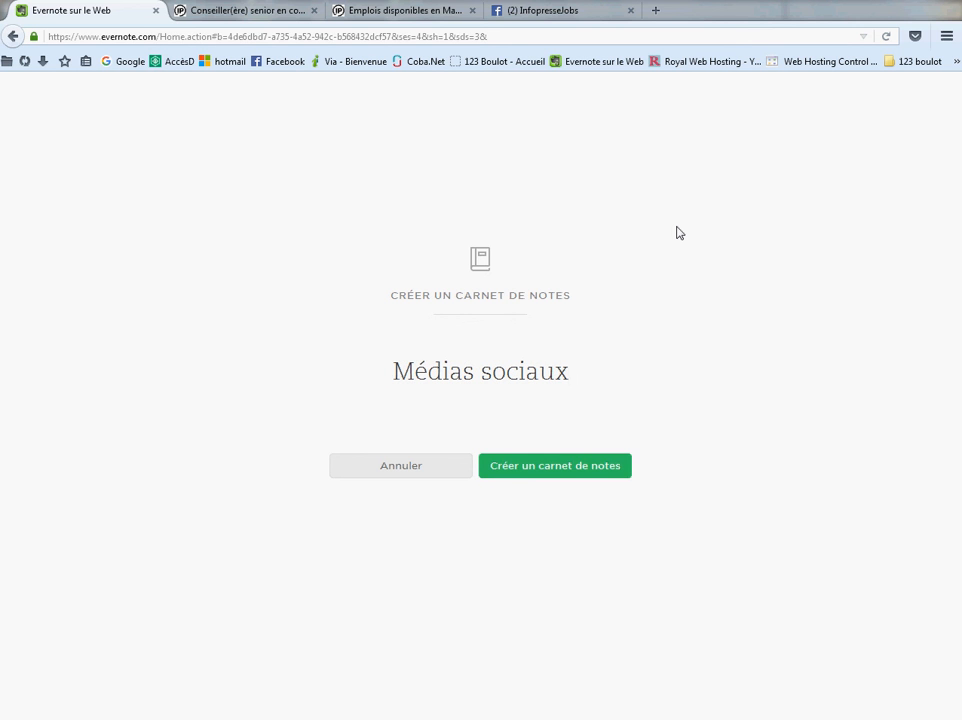
pyautogui.click(558, 466)
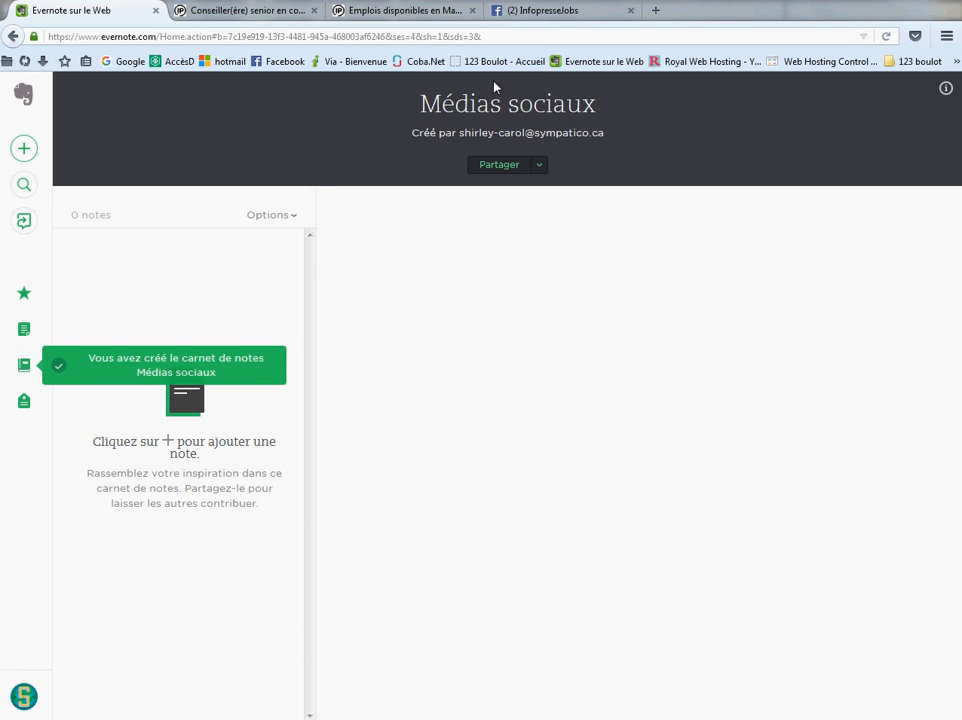
# Switch to the InfopresseJobs Facebook page and copy its URL
pyautogui.click(585, 15)
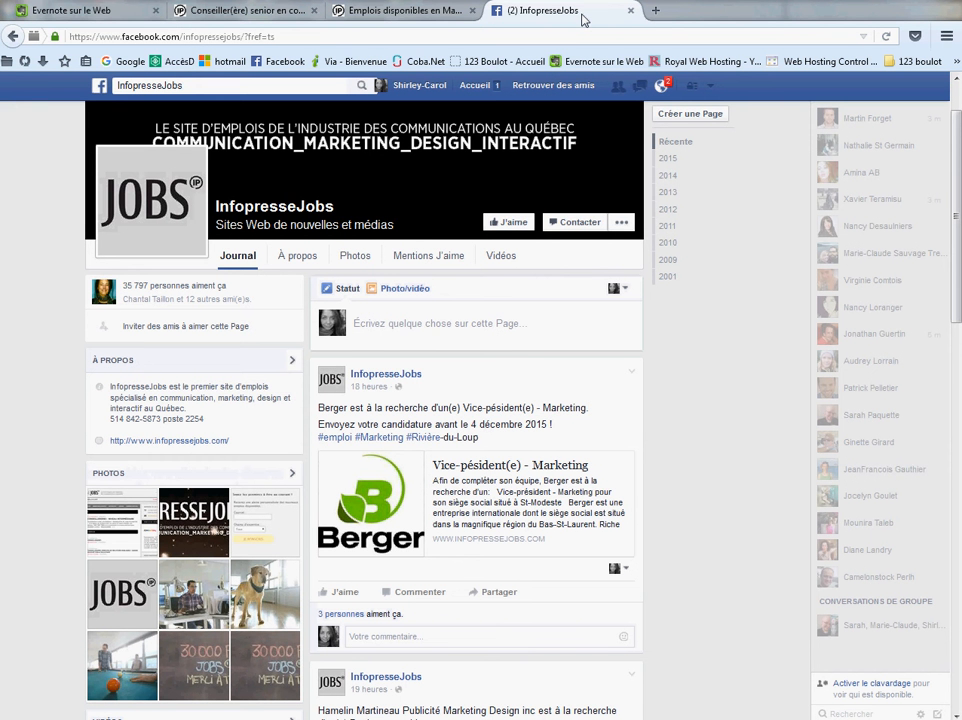
pyautogui.click(318, 34)
pyautogui.hotkey('ctrl', 'c')
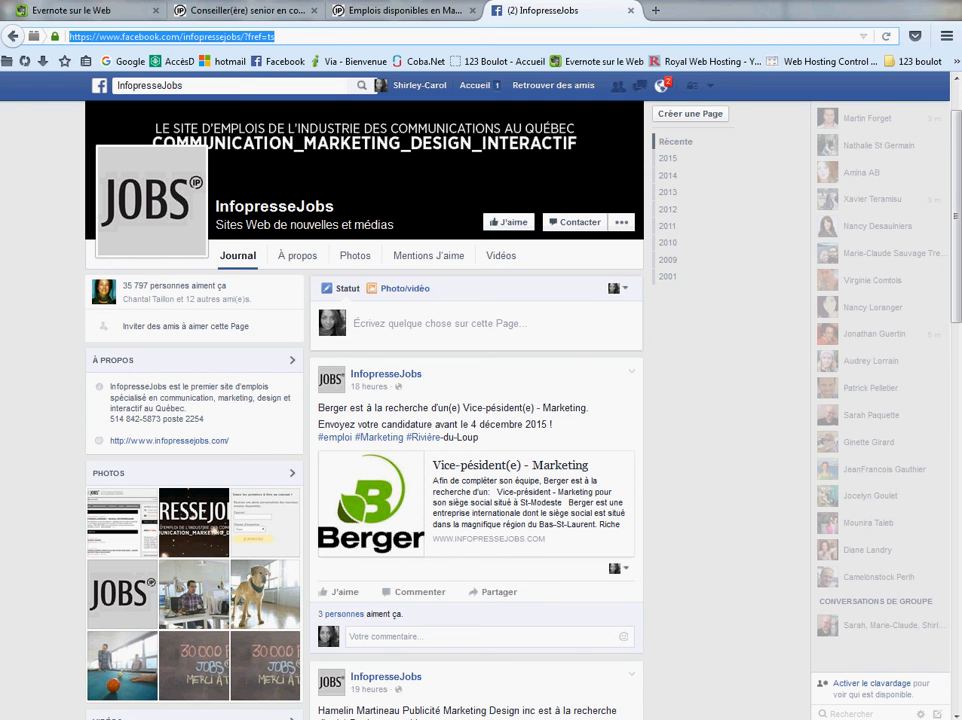
# Switch back to Evernote and create a note titled "Facebook InfoPresse Jobs" in the Médias sociaux notebook
pyautogui.click(70, 12)
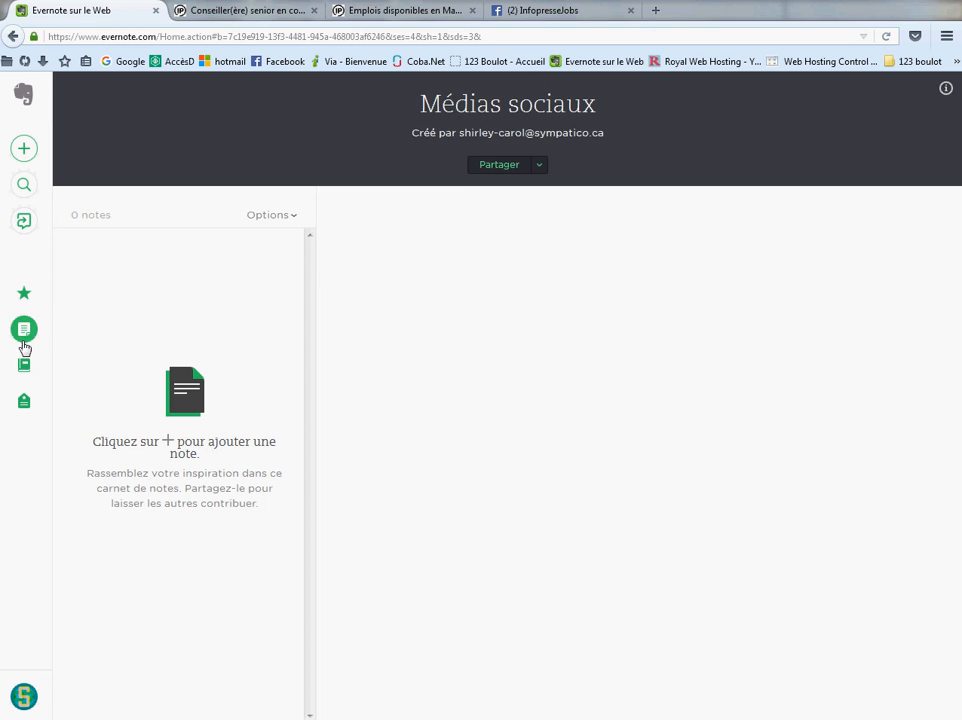
pyautogui.click(24, 149)
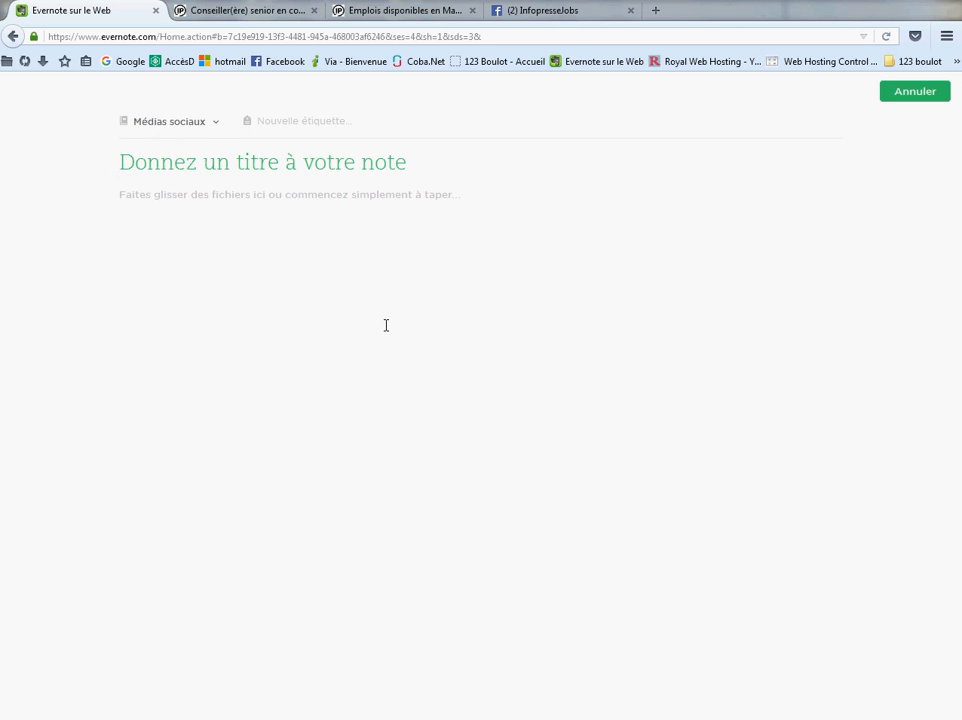
pyautogui.write('Face')
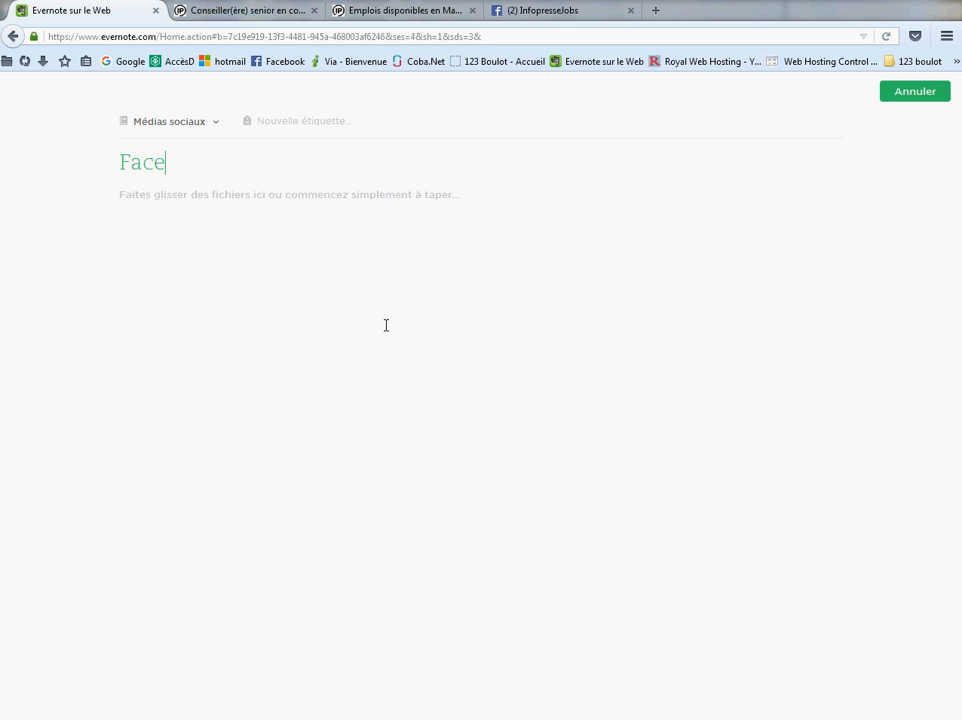
pyautogui.write('book Inf')
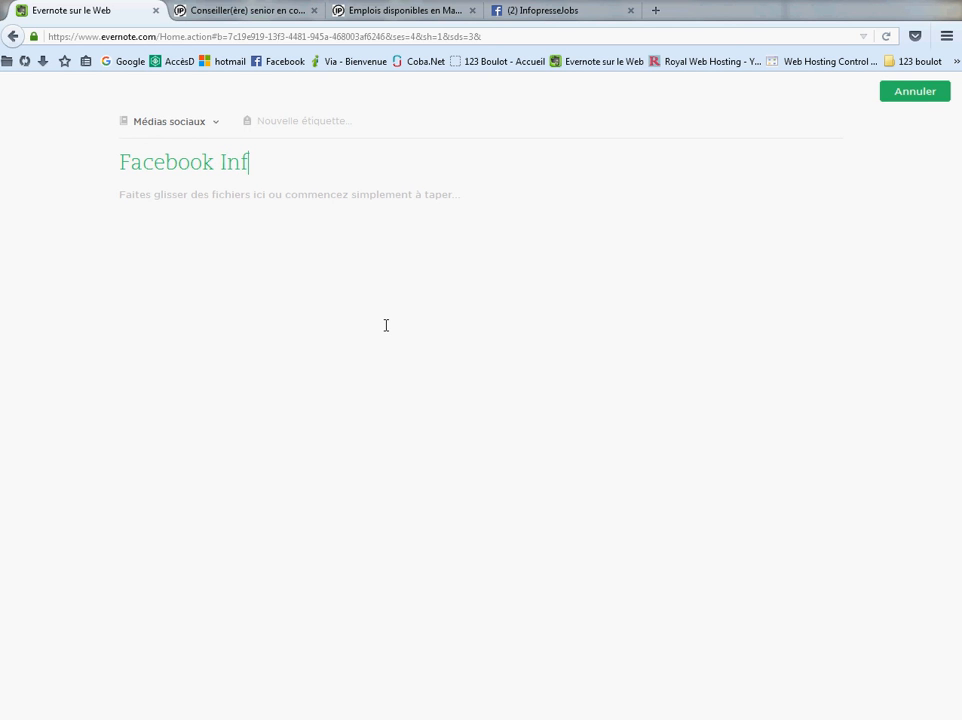
pyautogui.write('oP')
pyautogui.write('resse Jo')
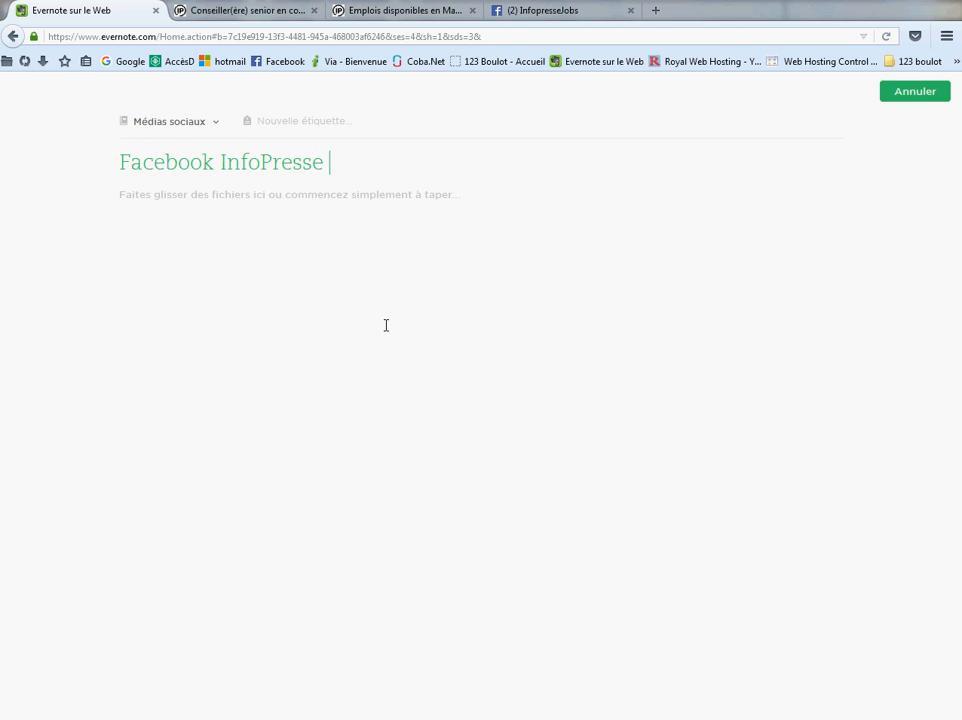
pyautogui.write('bs')
pyautogui.click(408, 221)
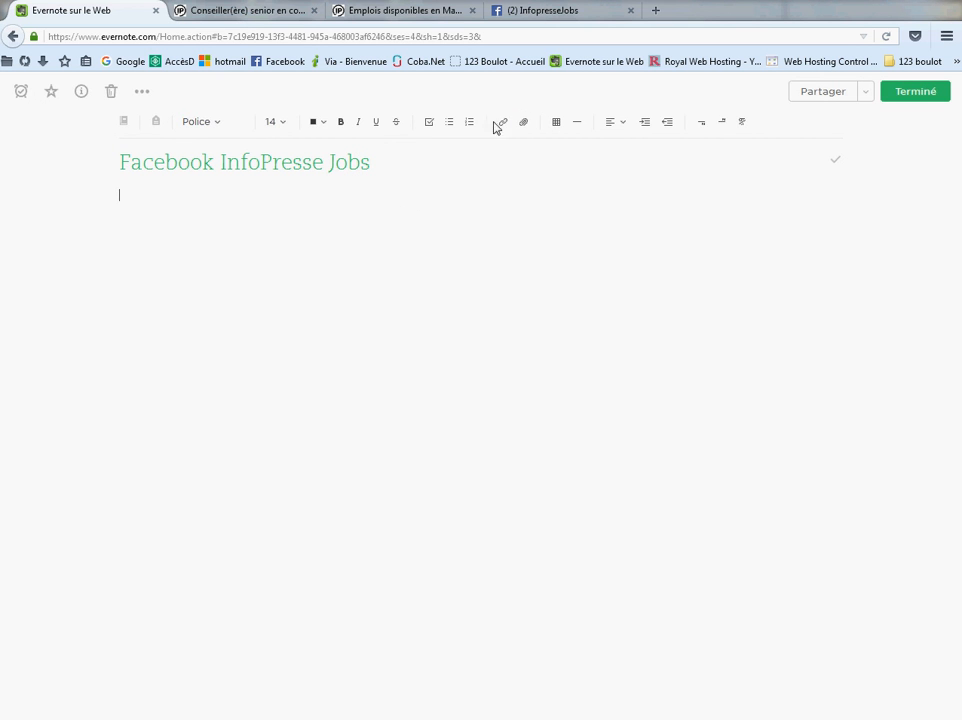
pyautogui.click(503, 122)
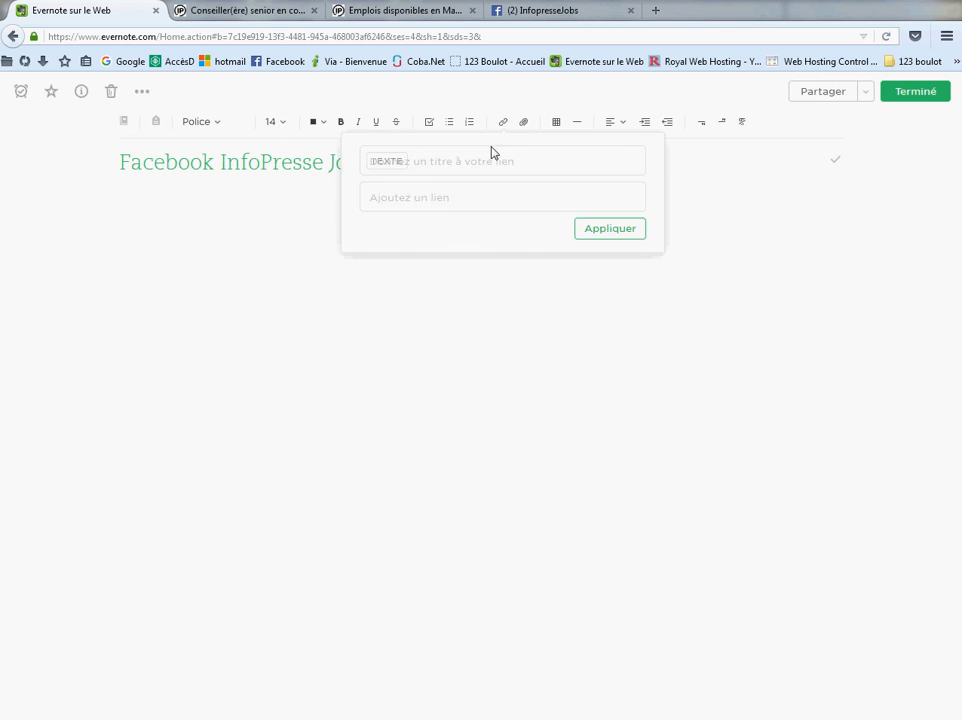
pyautogui.click(388, 197)
pyautogui.hotkey('ctrl', 'v')
pyautogui.click(418, 162)
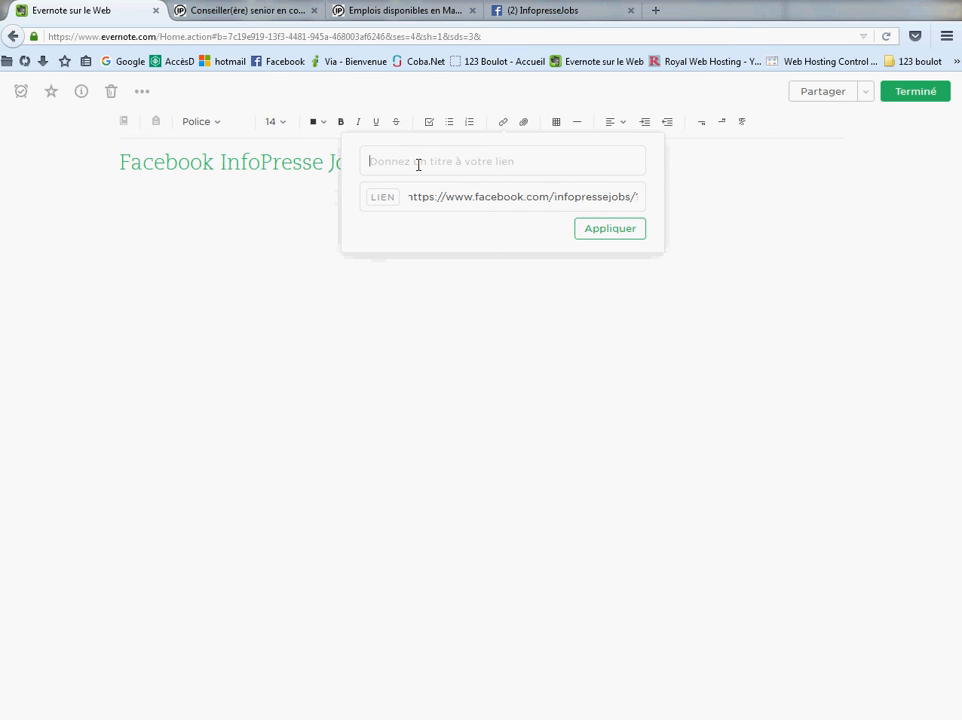
pyautogui.write('InfoPresse J')
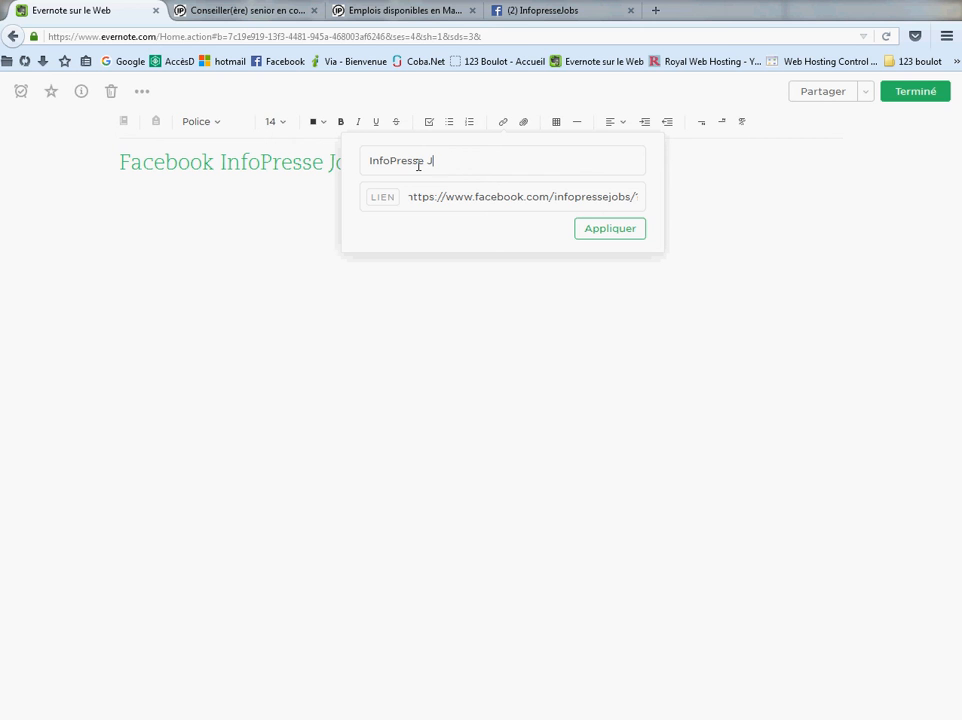
pyautogui.write('obs')
pyautogui.click(608, 229)
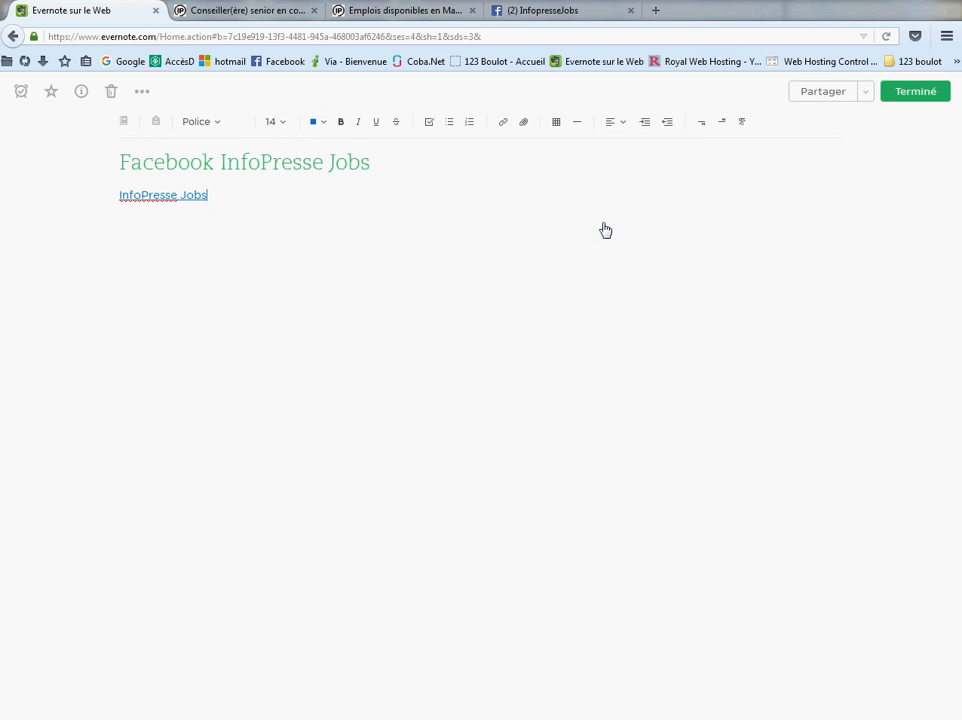
pyautogui.click(939, 98)
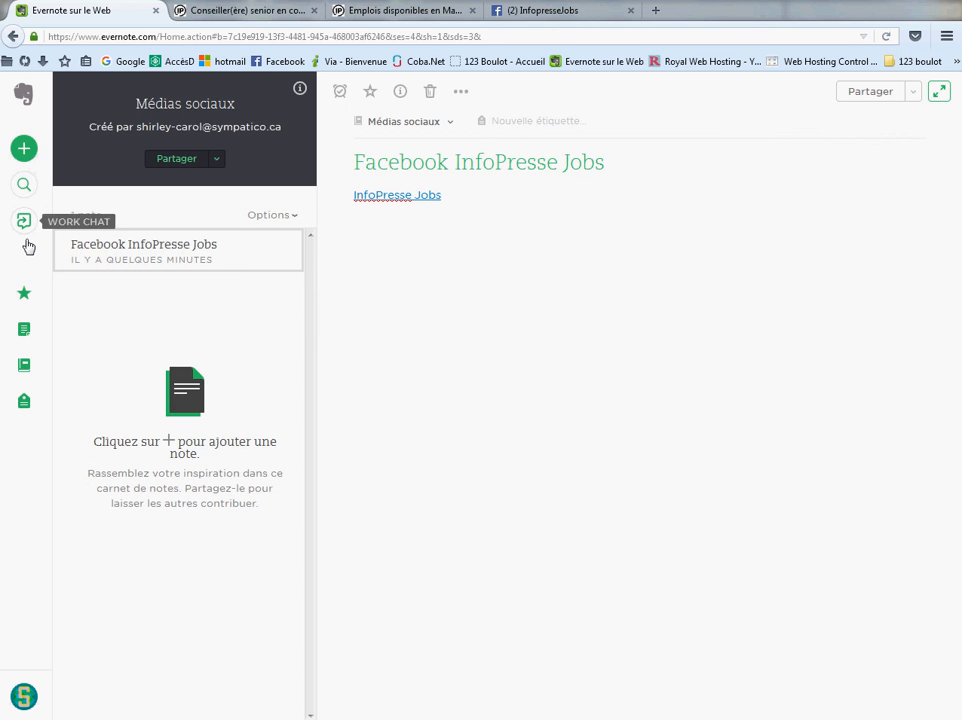
# Display the list of notebooks to review how the job search is organised
pyautogui.click(25, 366)
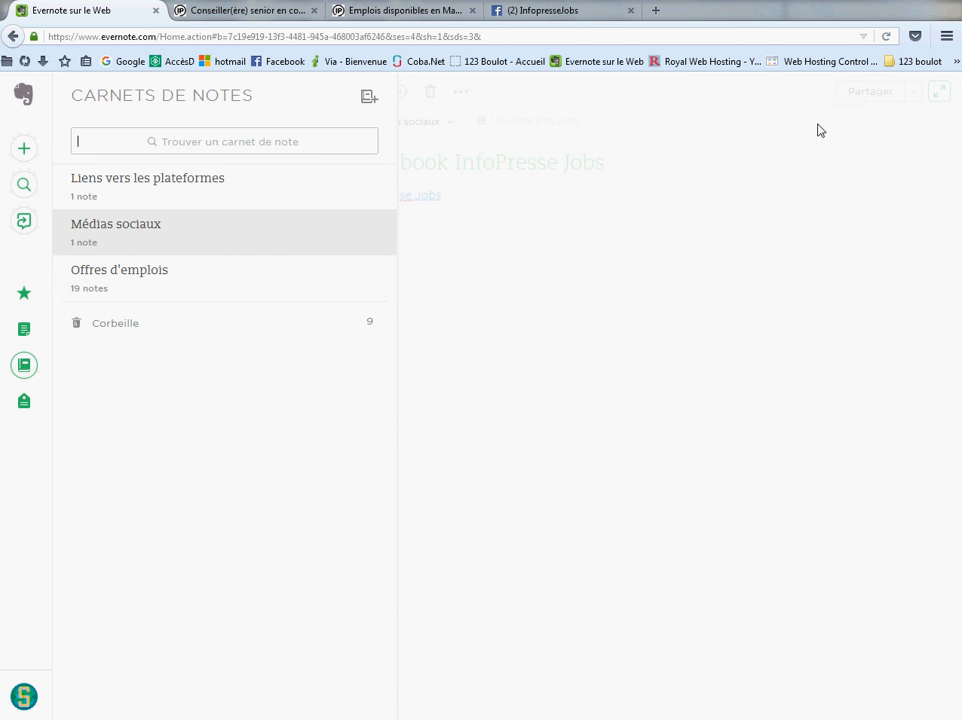
pyautogui.click(390, 719)
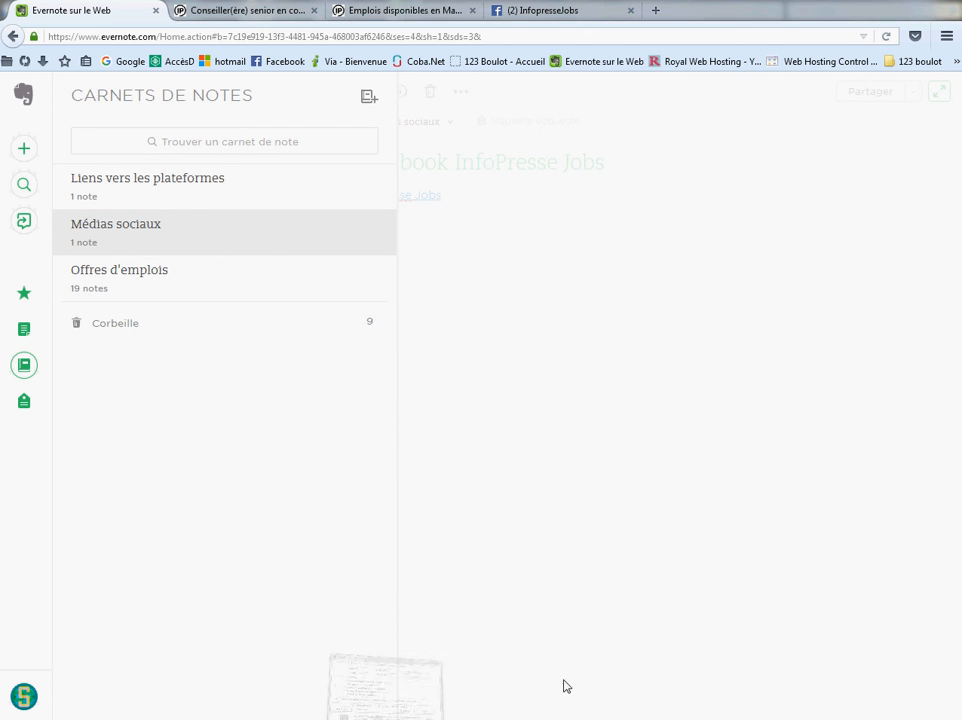